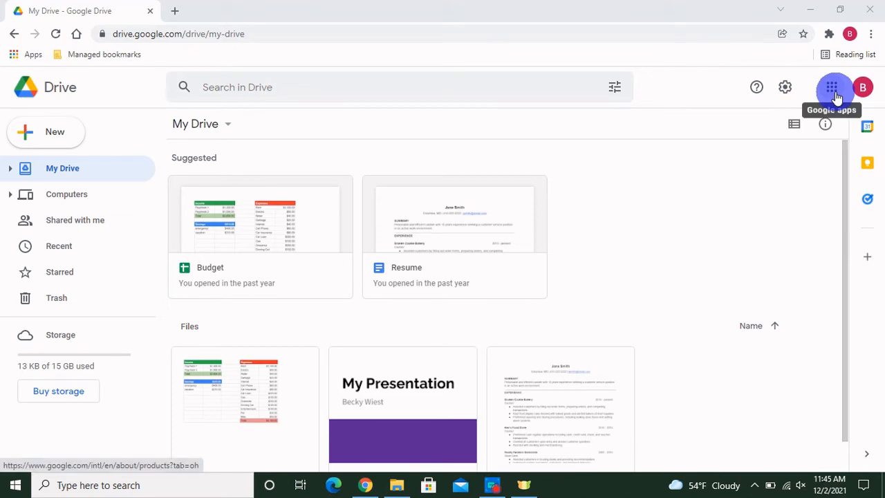
Step: Launch Google Photos from Google Drive's Google apps panel
click(832, 90)
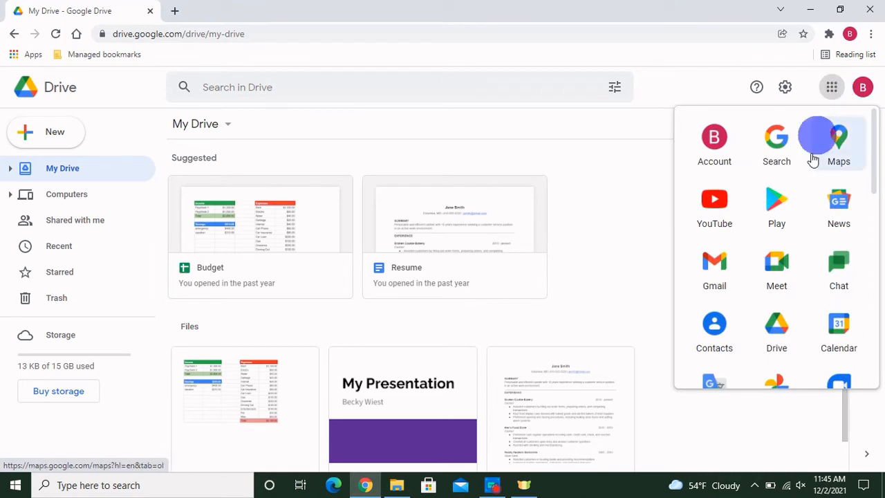
scroll(798, 260, down, 5)
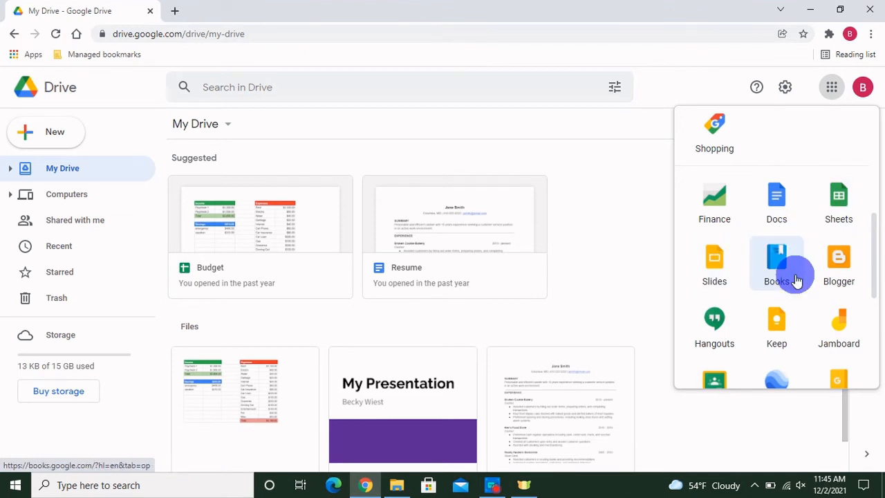
scroll(796, 279, up, 3)
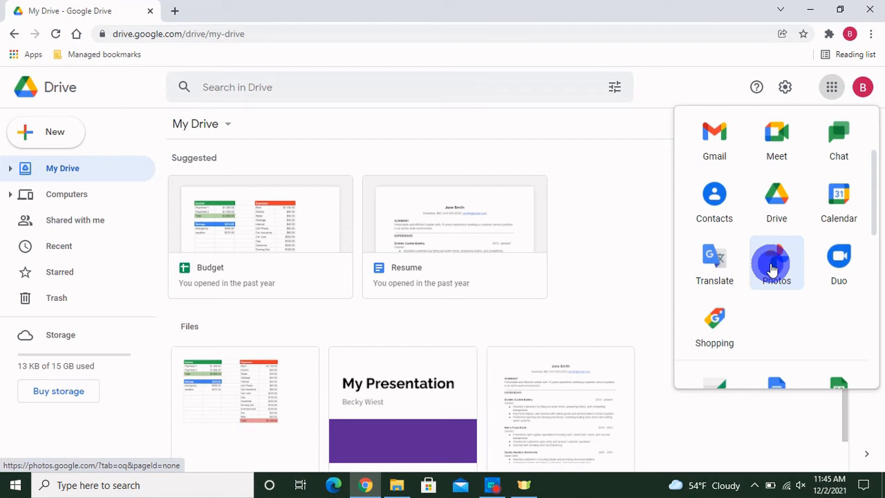
click(772, 268)
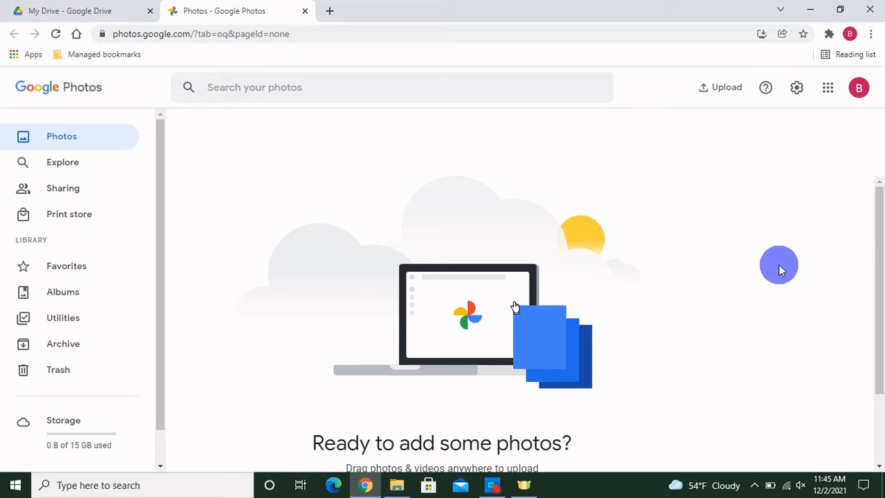
Step: Upload two event photos from the Pictures folder and dismiss the upload summary
click(723, 95)
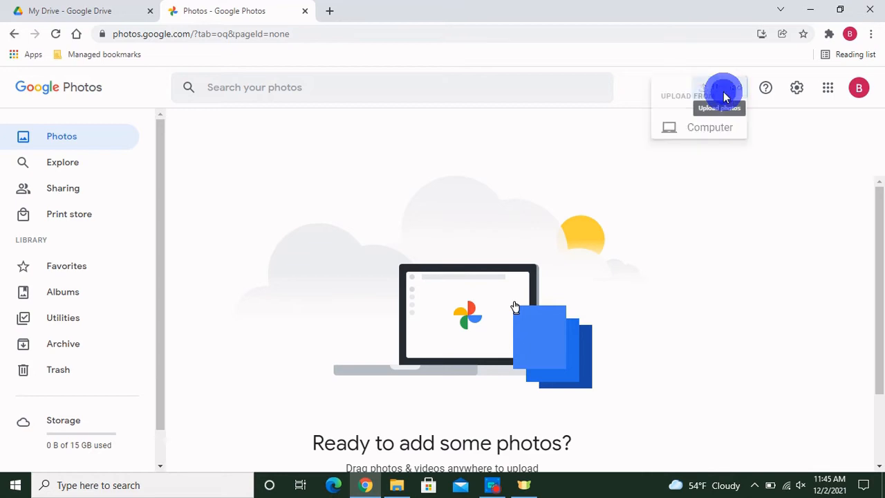
click(614, 127)
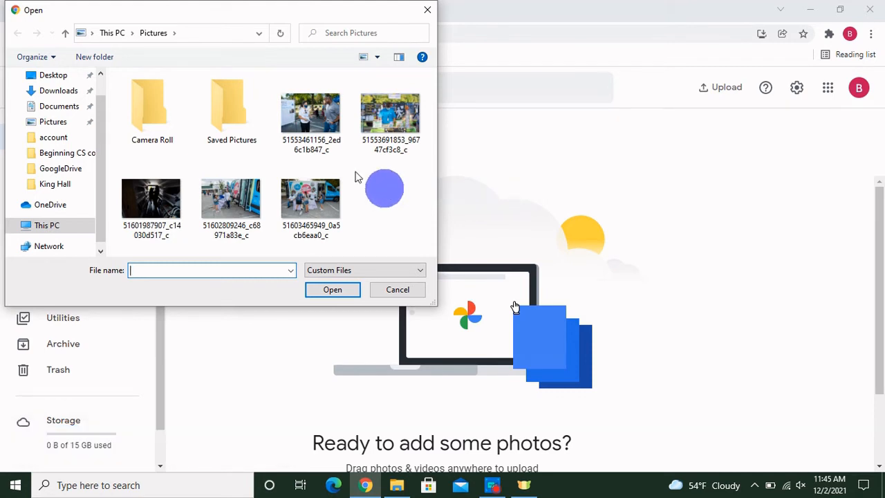
click(328, 132)
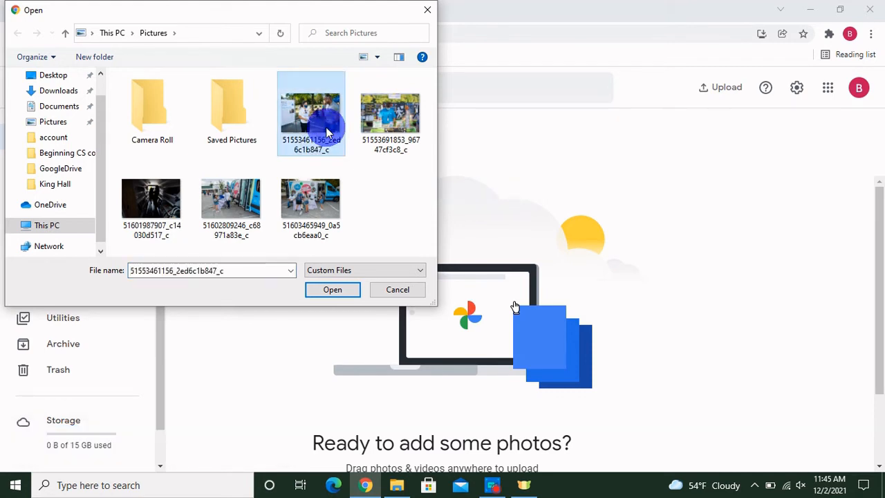
ctrl+click(377, 126)
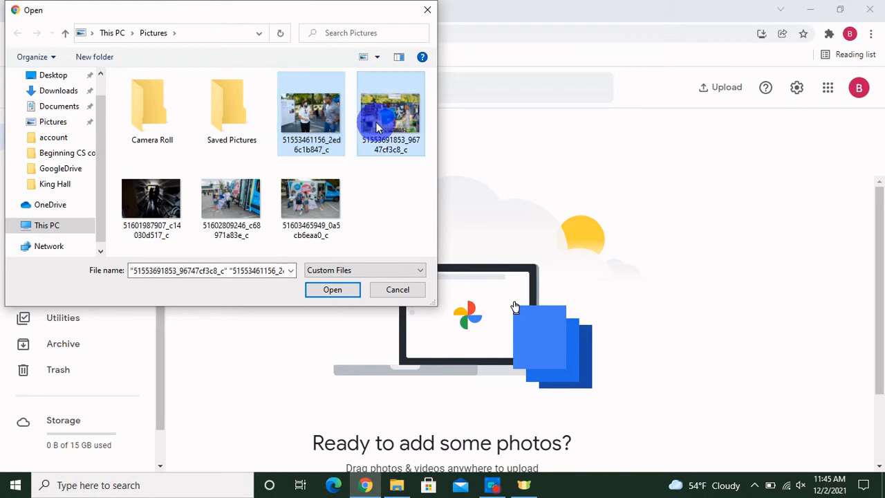
click(337, 293)
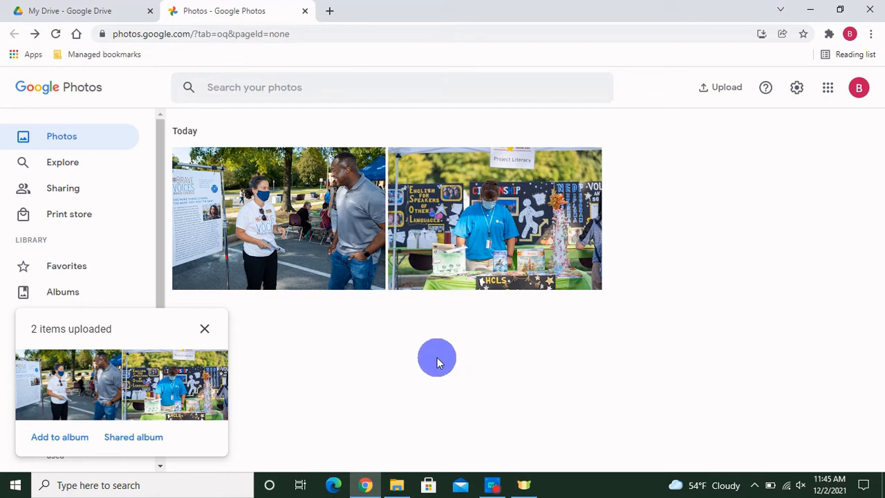
click(205, 329)
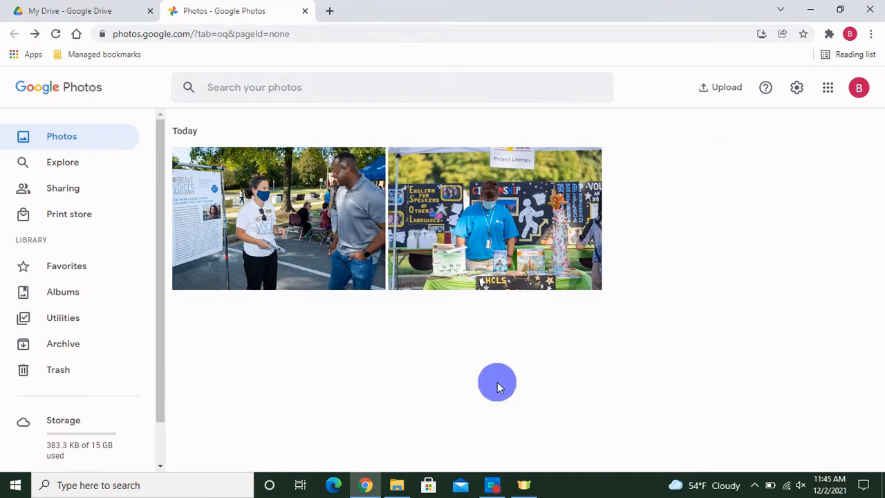
Step: Create an album titled '5 Star Showcase' and pick the first uploaded photo for it
click(83, 303)
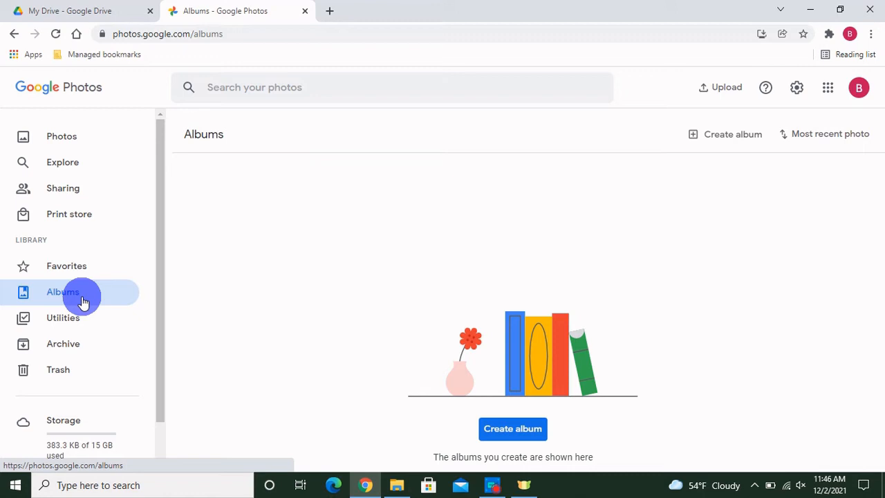
click(519, 428)
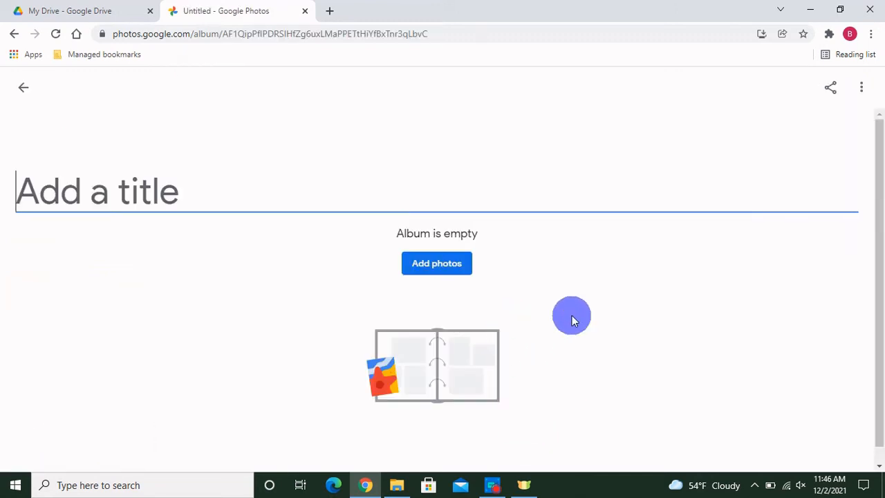
text(5 S)
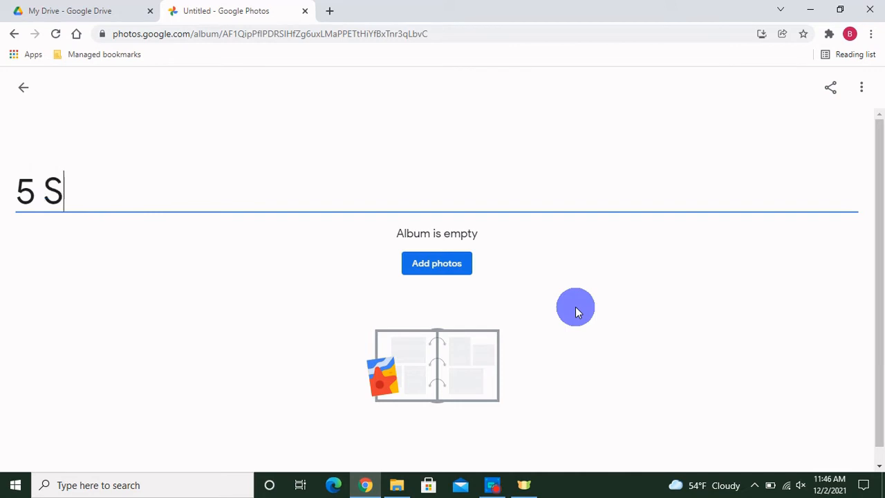
text(tar Showcase)
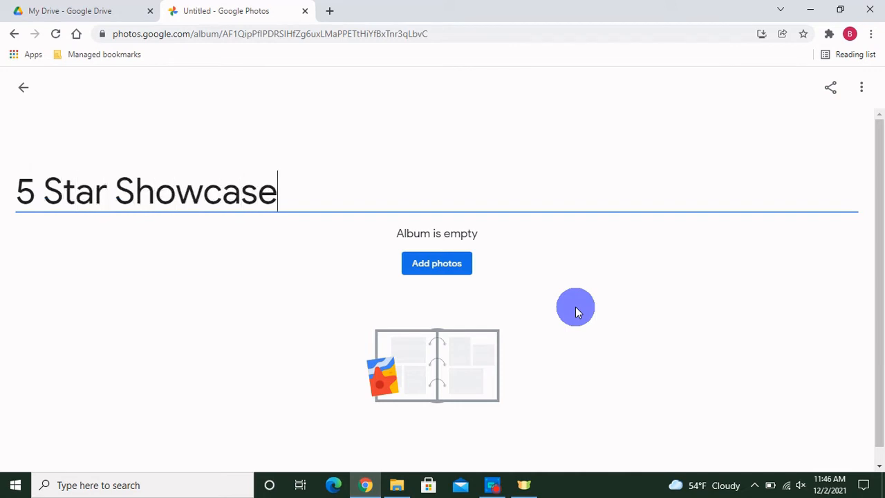
click(461, 273)
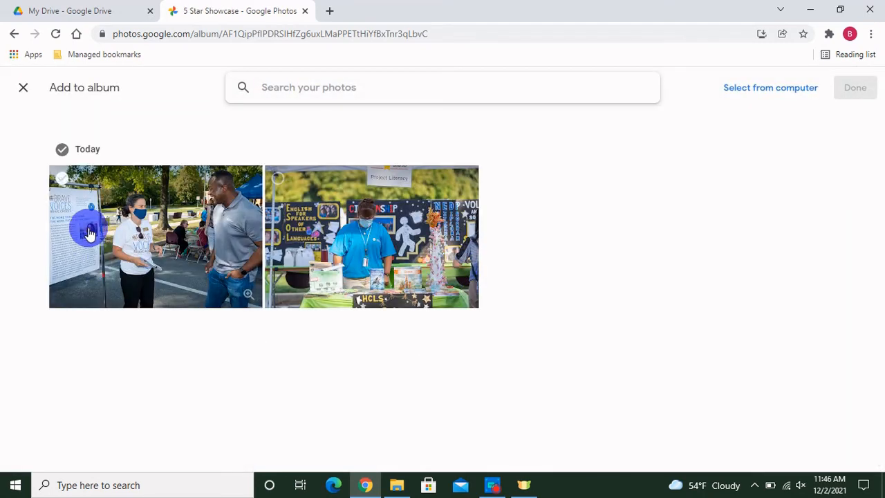
click(87, 226)
Step: Add both photos to '5 Star Showcase' and go back to the Albums page
click(318, 248)
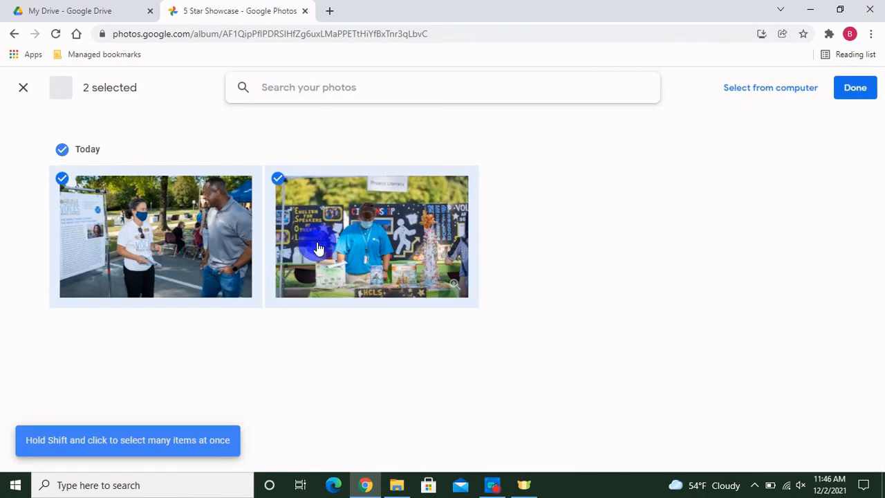
click(853, 90)
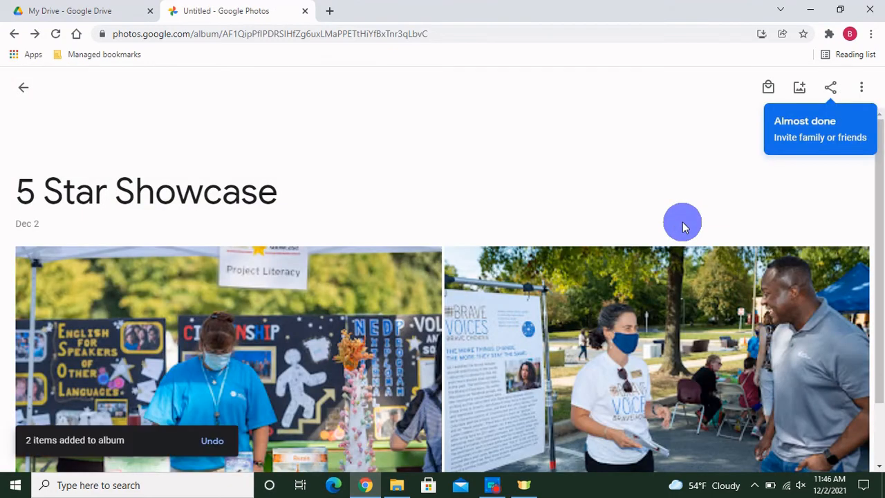
scroll(683, 222, down, 1)
scroll(682, 222, up, 1)
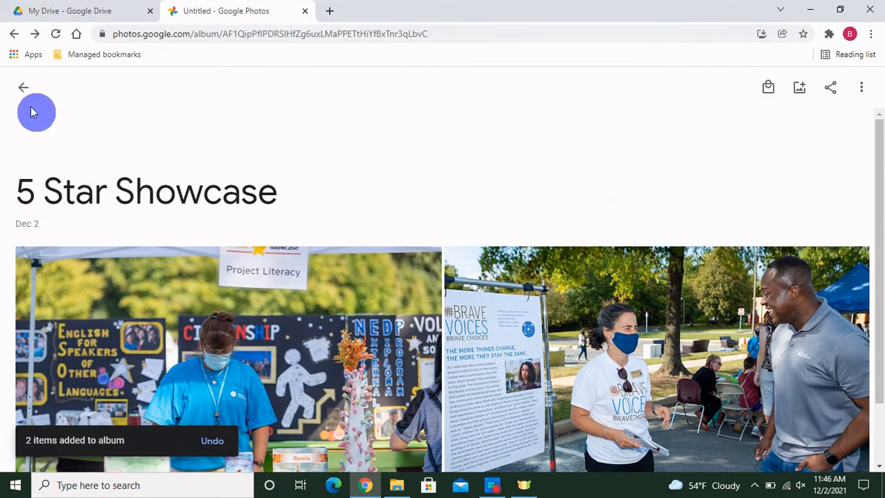
click(23, 90)
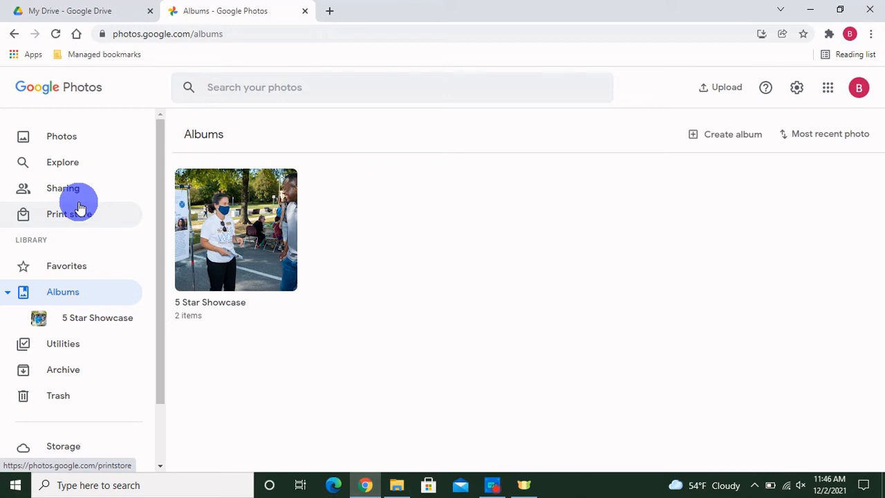
Step: From the photo library, upload the two library van photos (exterior and dark interior) from Pictures
click(66, 142)
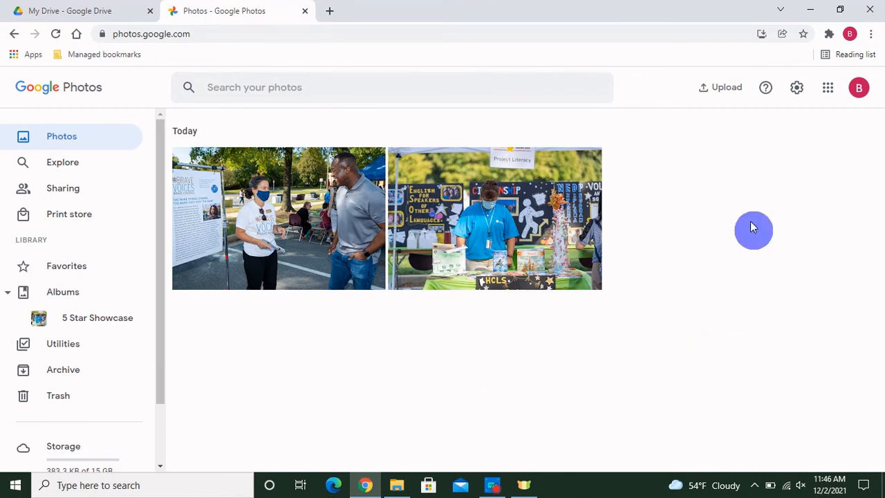
click(729, 91)
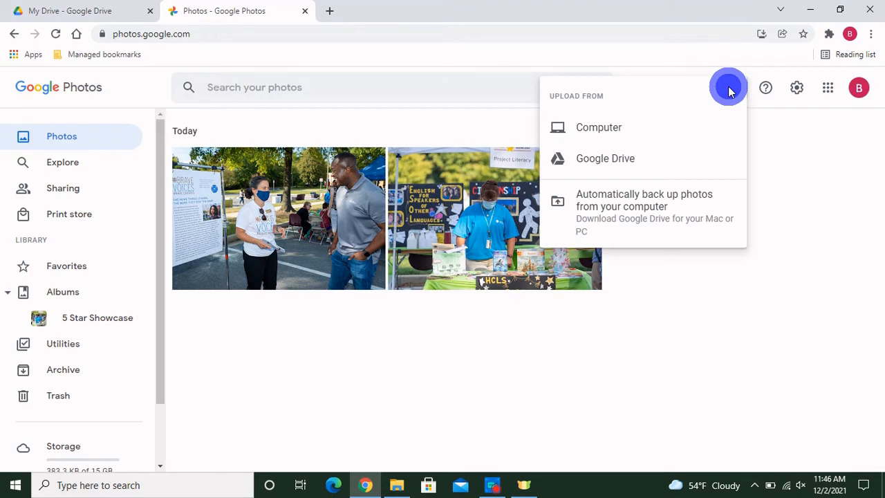
click(597, 139)
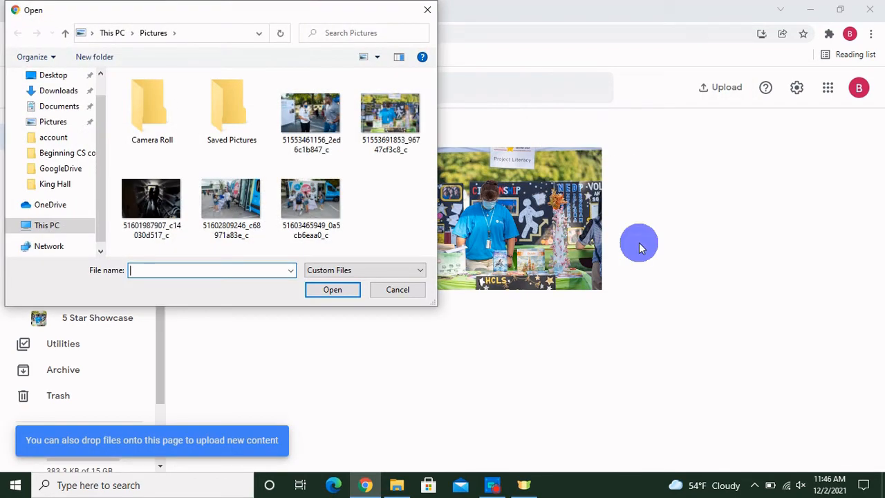
click(151, 199)
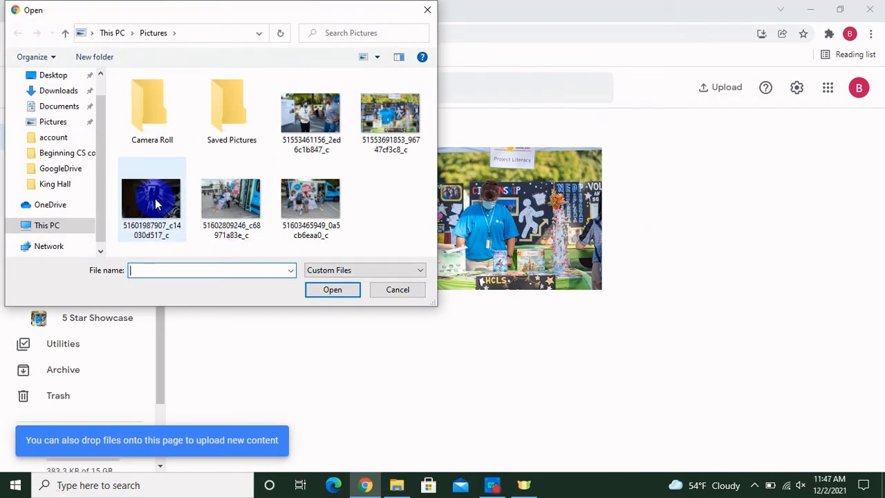
ctrl+click(222, 194)
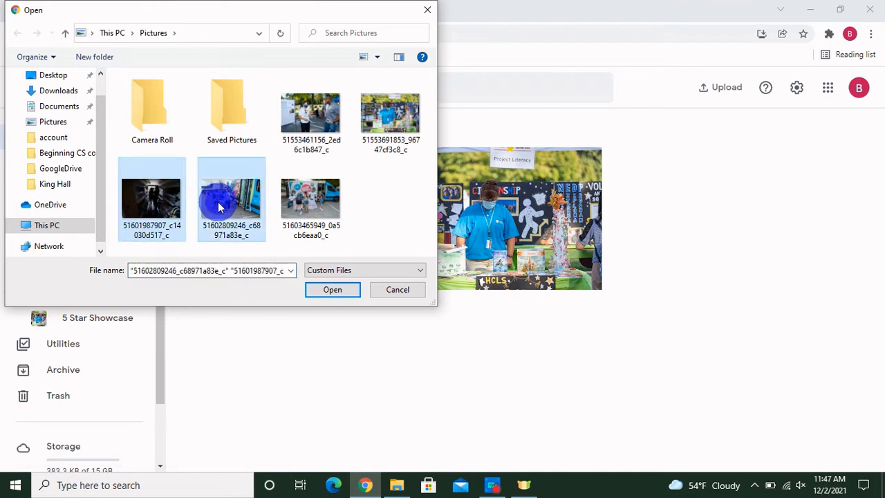
click(323, 289)
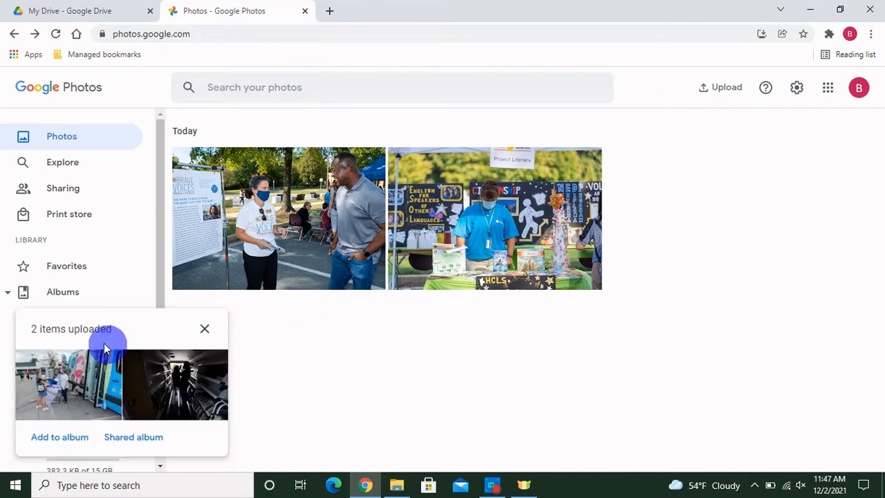
Step: Put the two van photos into a new album named 'PopUp Library' and save it
click(79, 441)
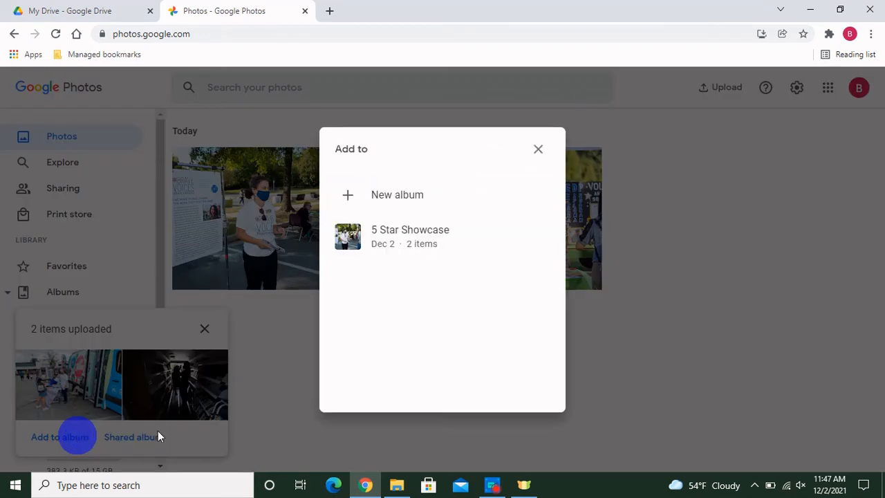
click(433, 256)
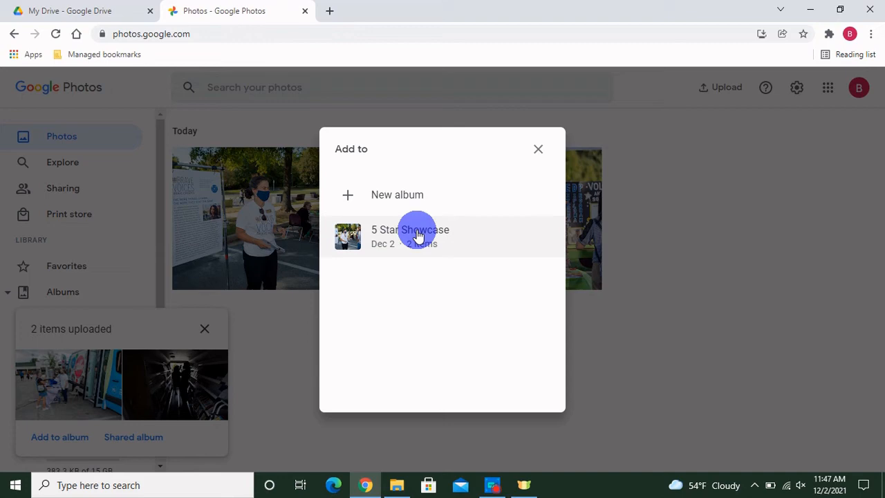
click(408, 199)
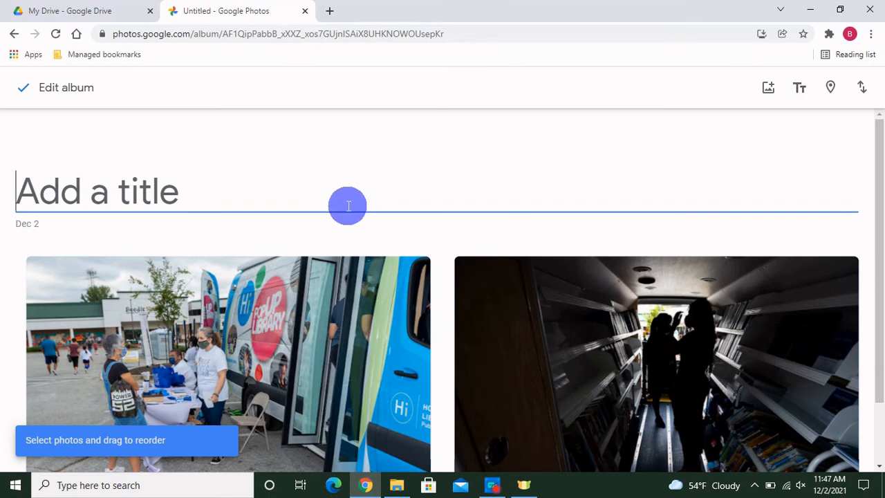
text(Pop)
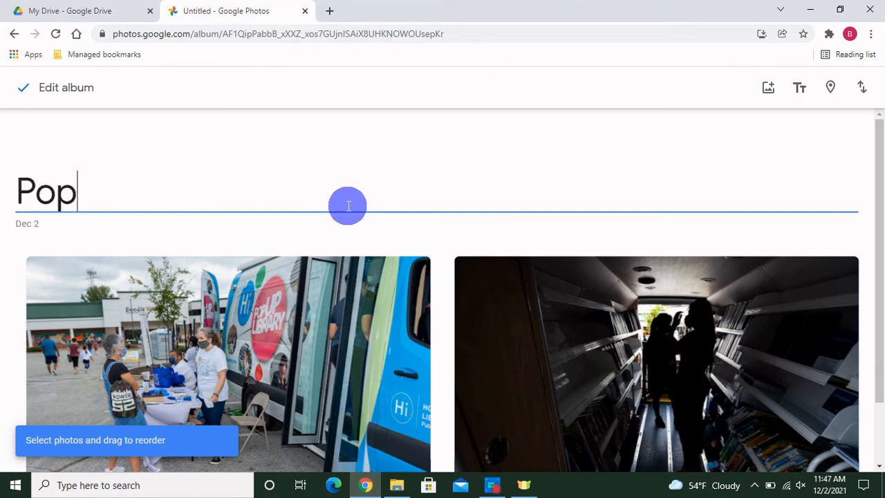
text(Up Libr)
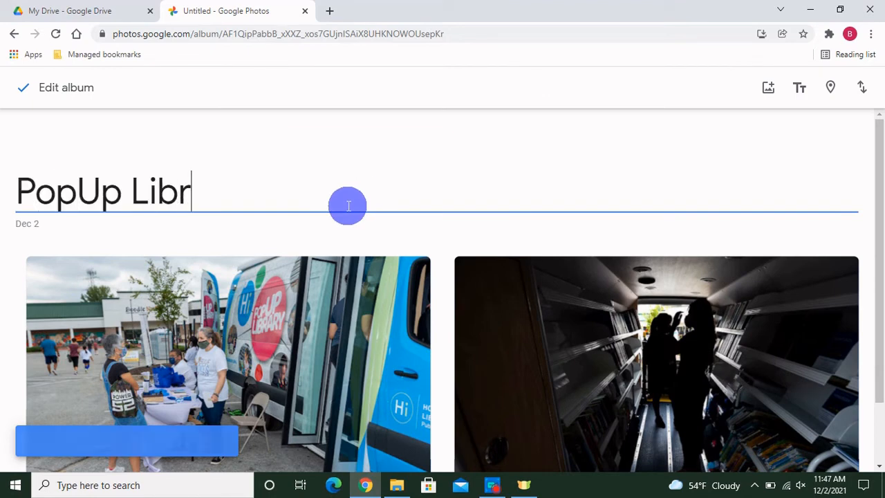
text(ary)
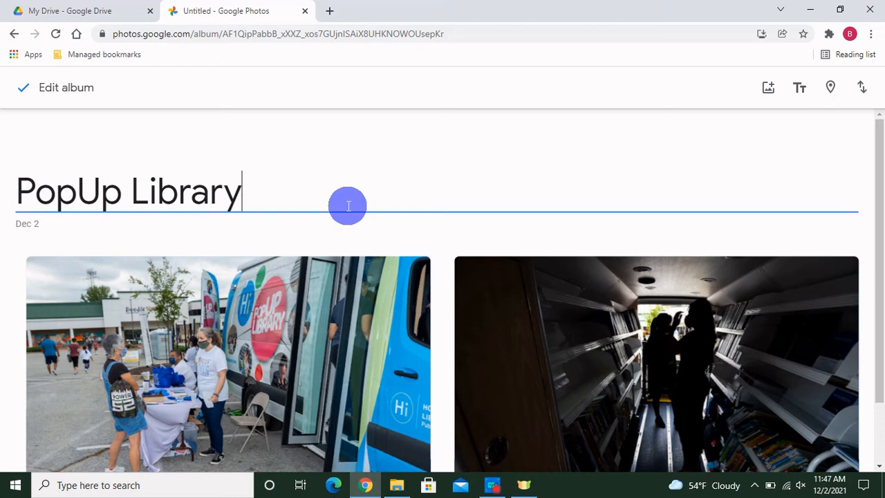
scroll(347, 206, down, 1)
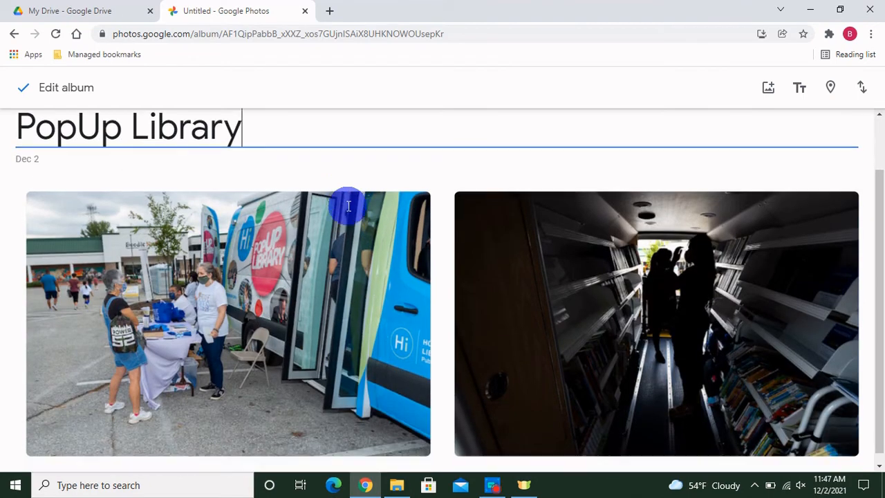
scroll(347, 206, up, 1)
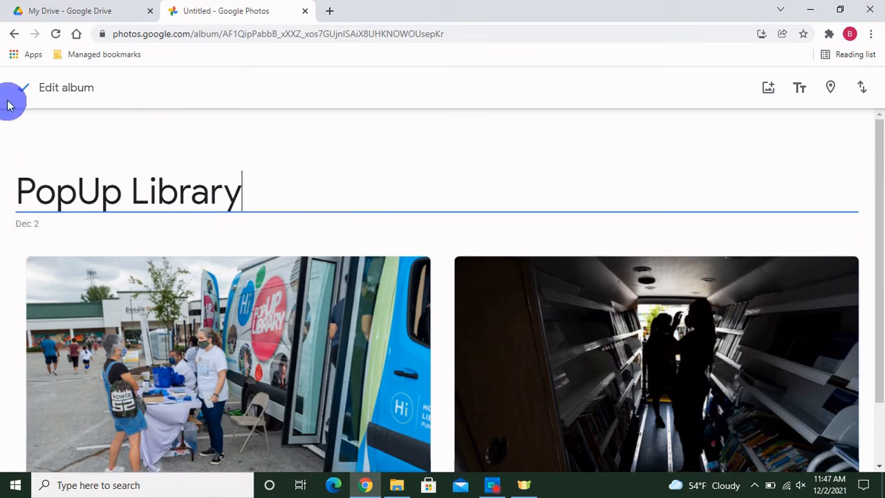
click(21, 92)
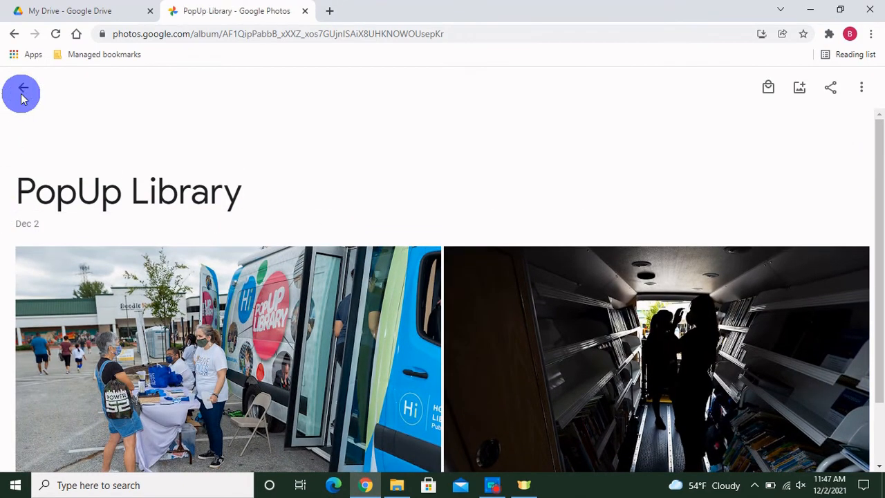
Step: Open PopUp Library's Share album invite, close it unsent, then close the Photos tab
click(23, 95)
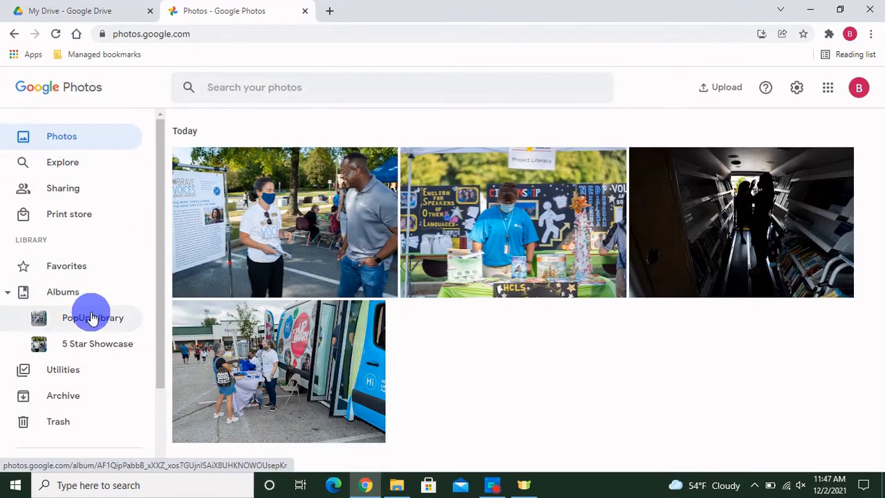
click(72, 296)
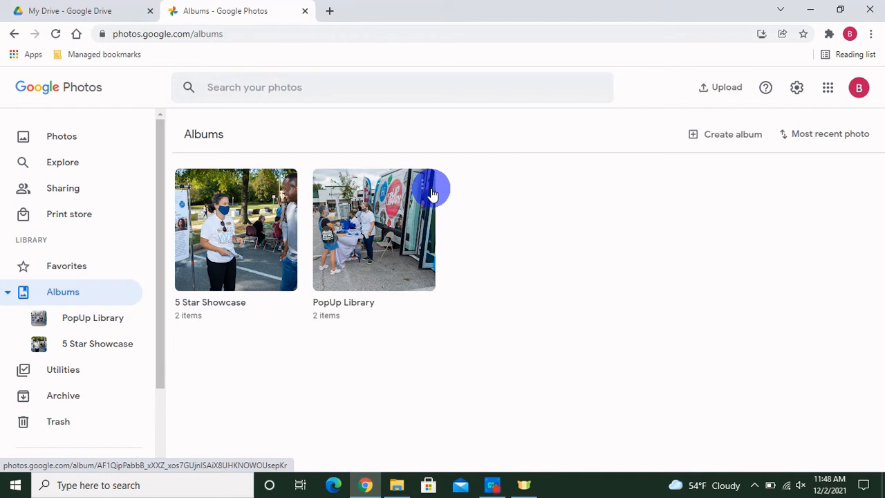
click(432, 193)
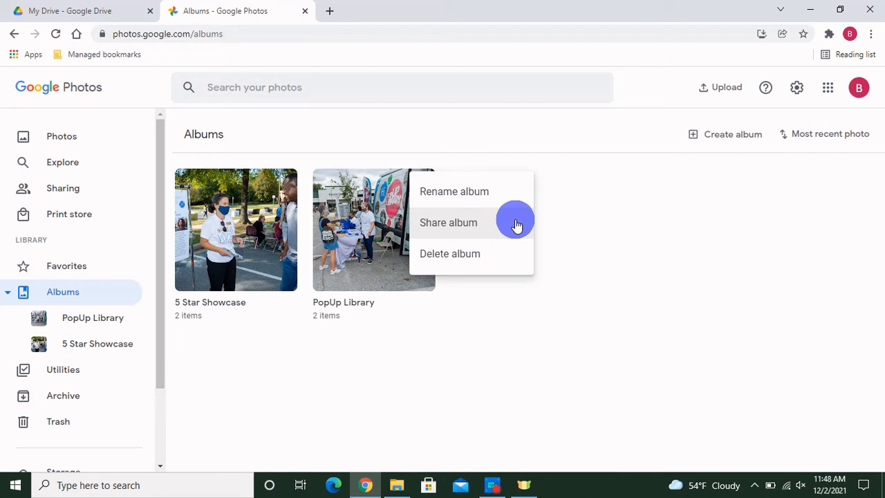
click(515, 223)
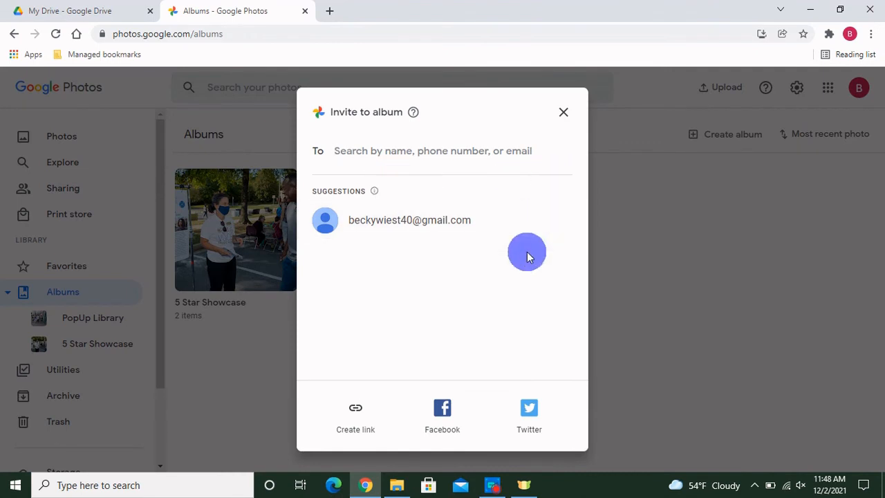
click(566, 116)
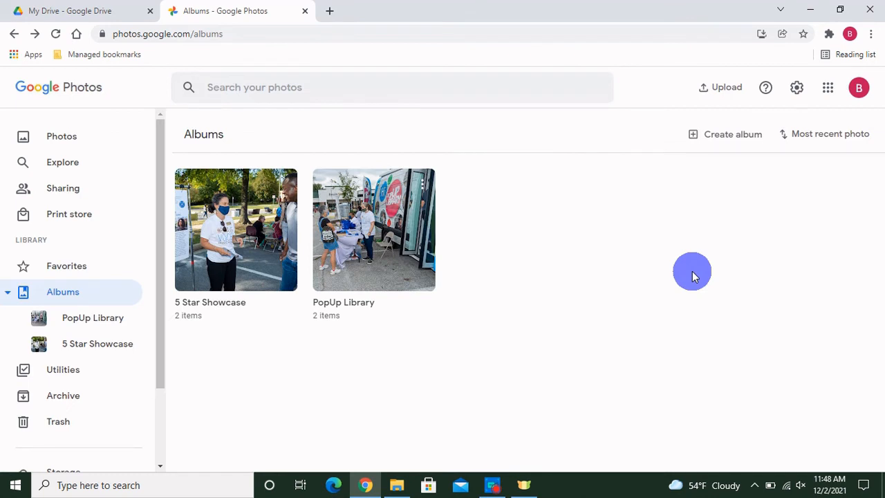
key(ctrl+w)
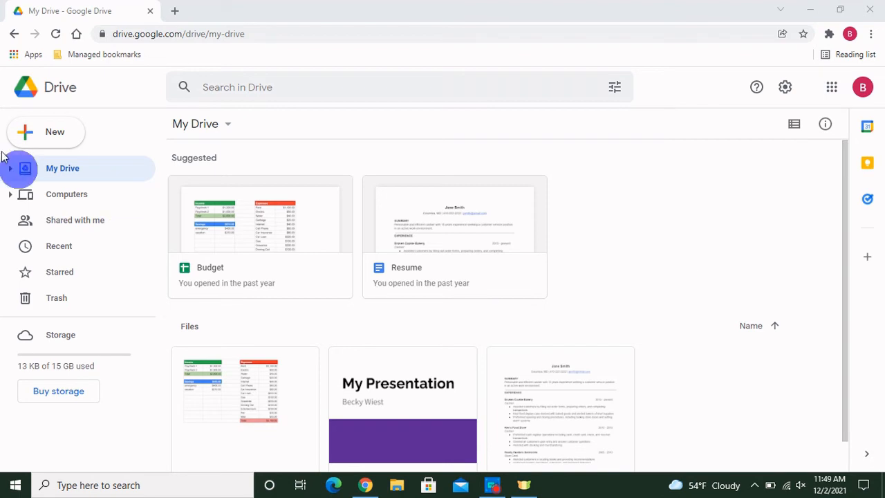
Step: Create a blank Google Form from Drive's New menu
click(56, 139)
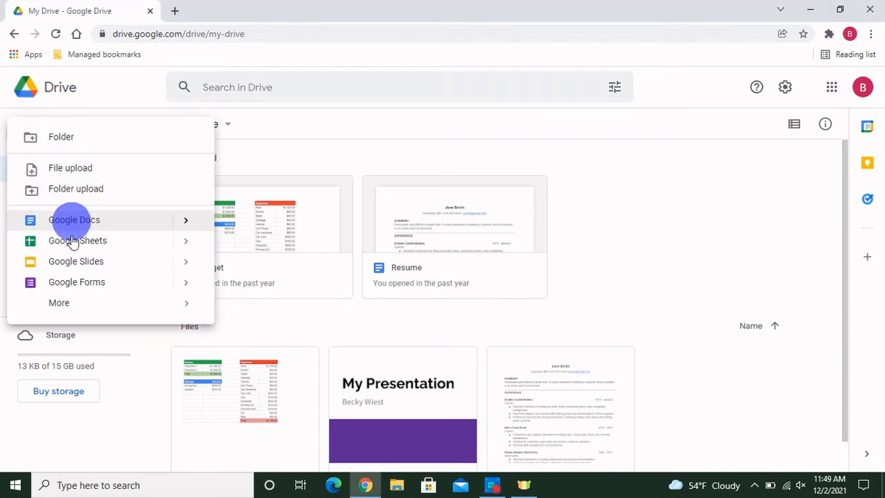
click(83, 282)
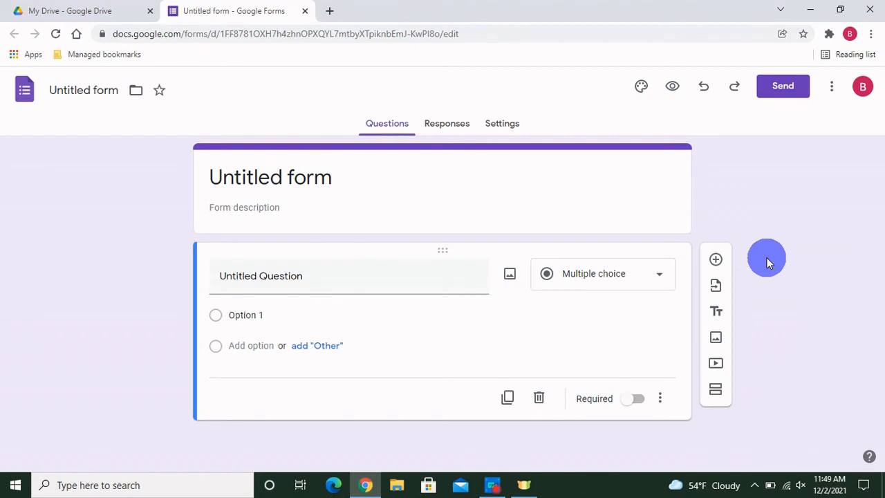
Step: Replace the 'Untitled form' title with 'Neighborhood Potluck'
click(316, 179)
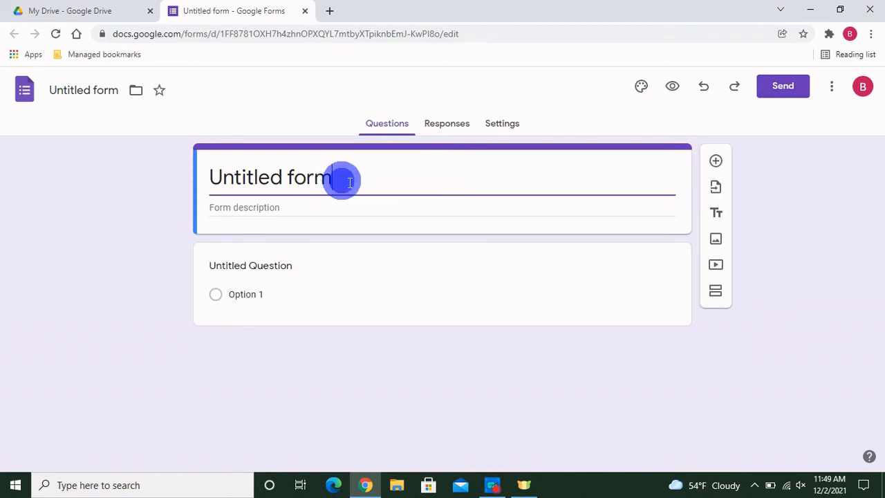
key(BackSpace)
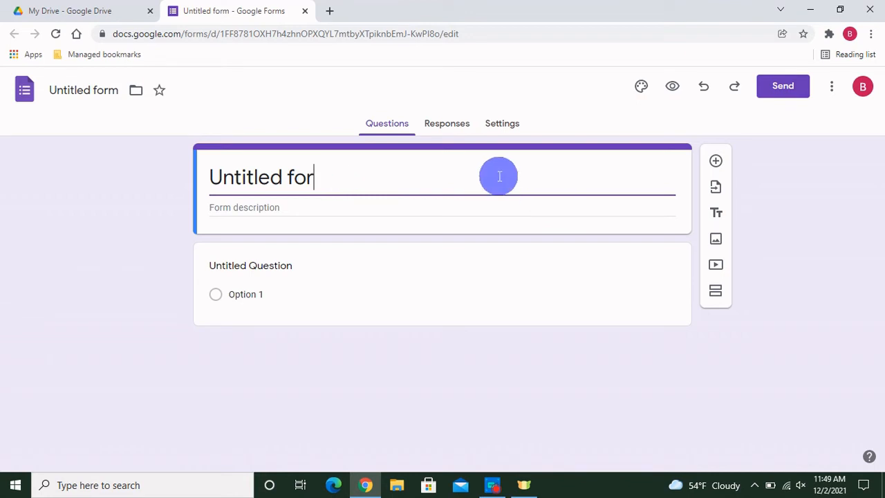
key(BackSpace)
key(BackSpace)
key(BackSpace)
key(BackSpace)
key(BackSpace)
key(BackSpace)
key(BackSpace)
key(BackSpace)
key(BackSpace)
key(BackSpace)
key(BackSpace)
key(BackSpace)
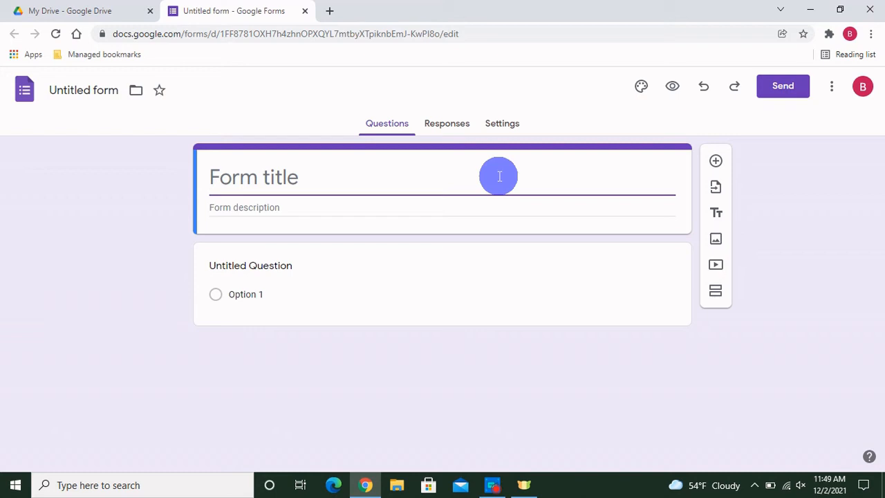
text(Ne)
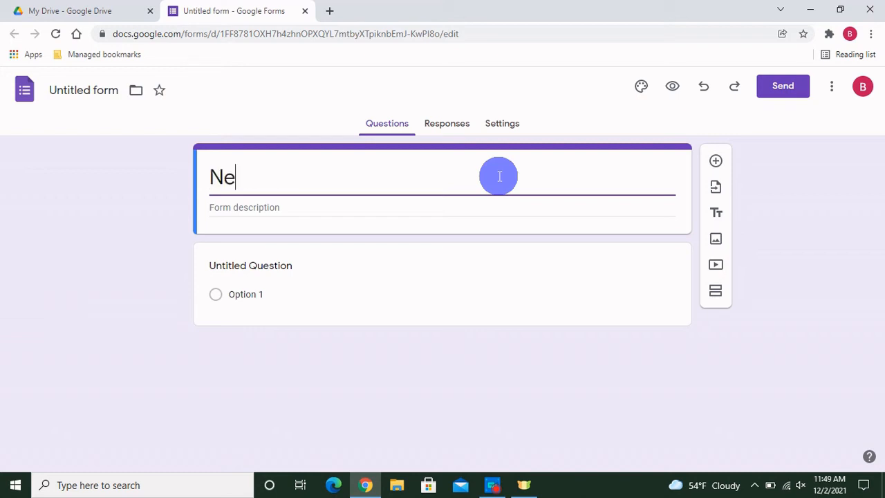
text(ighborhood)
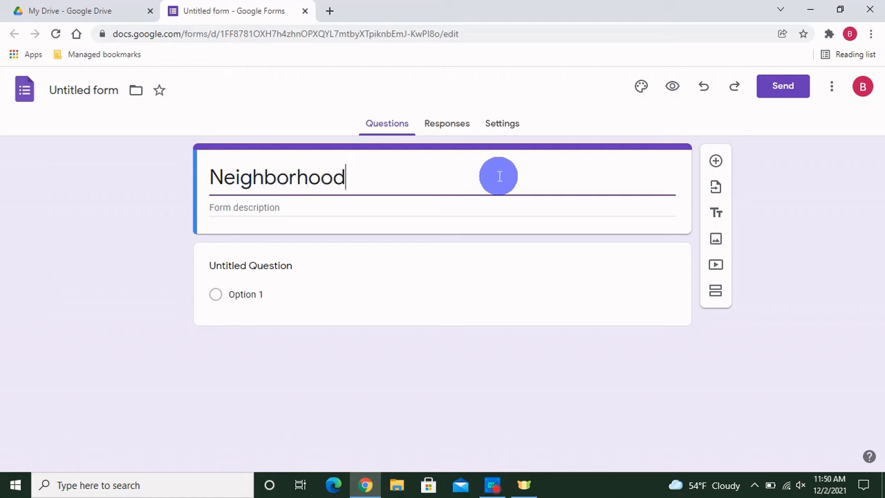
text( Potluck)
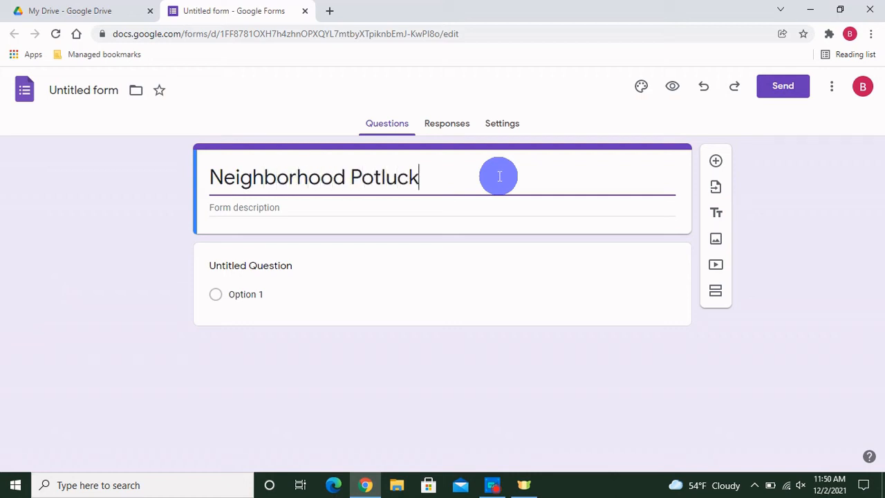
click(249, 210)
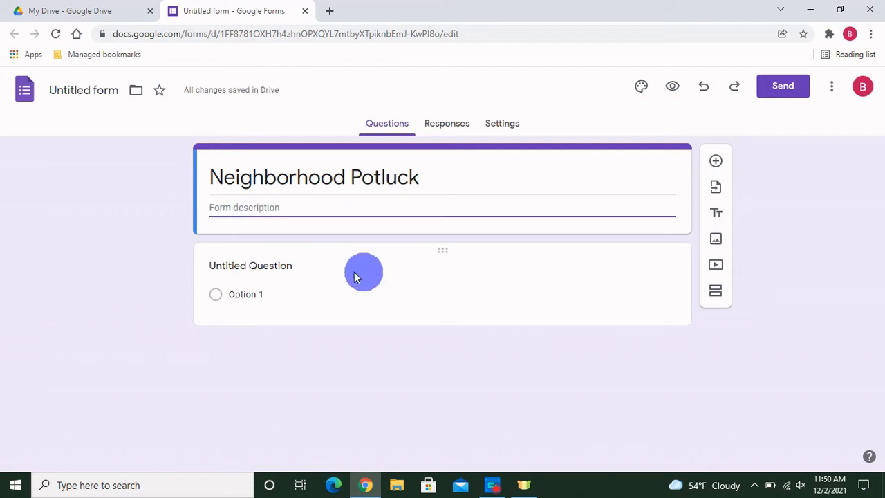
Step: Ask 'Will you be attending the neighborhood Potluck?' with Yes/No options, then add a second question
click(293, 266)
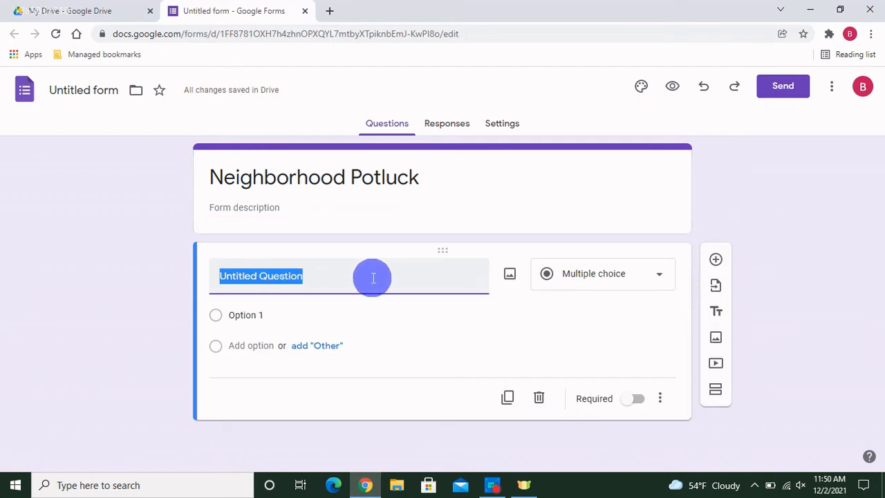
text(Will you be attending the neighborhood Potluck?)
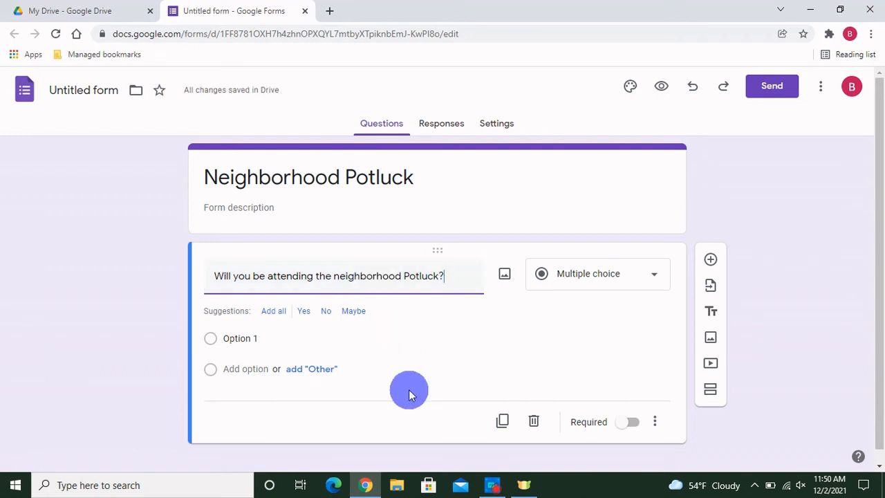
click(257, 338)
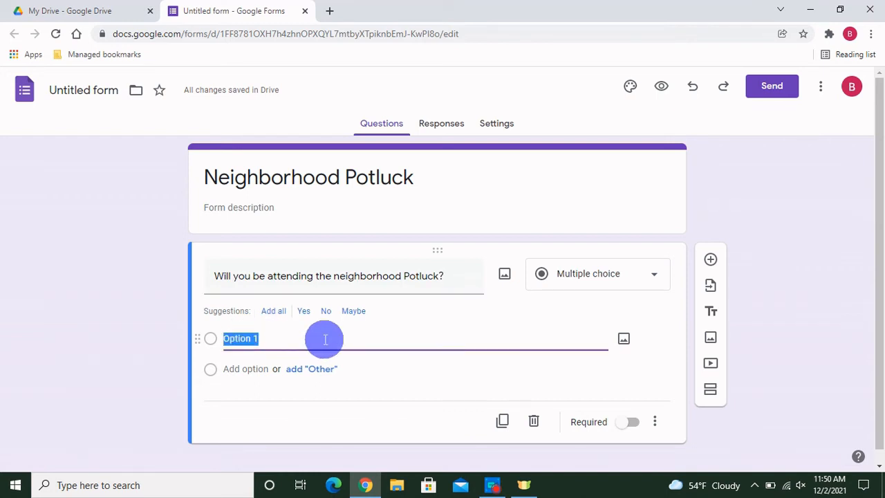
text(Yes)
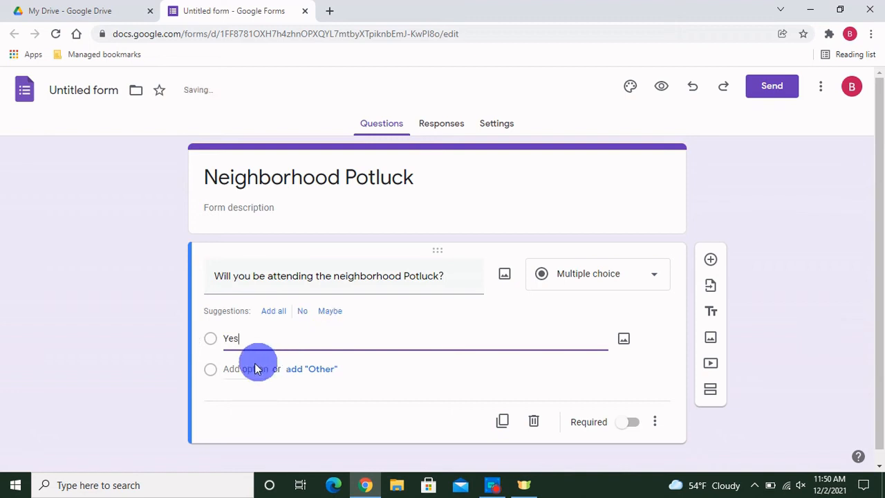
click(255, 369)
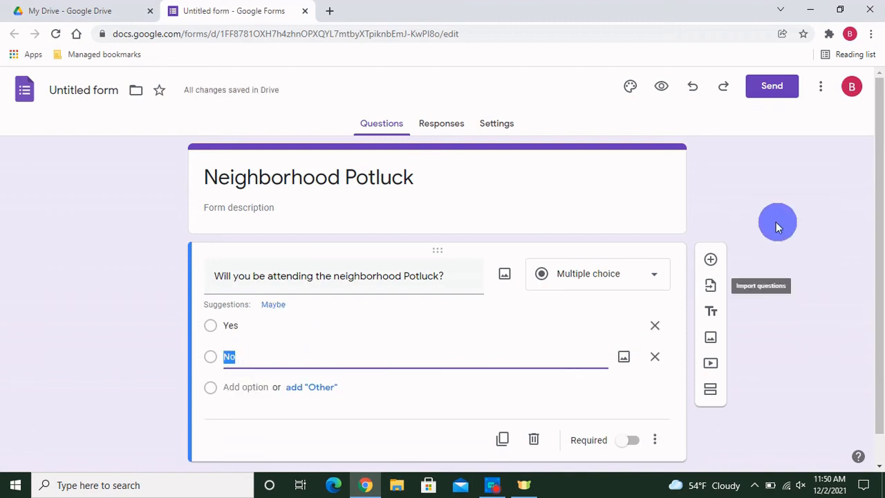
click(711, 260)
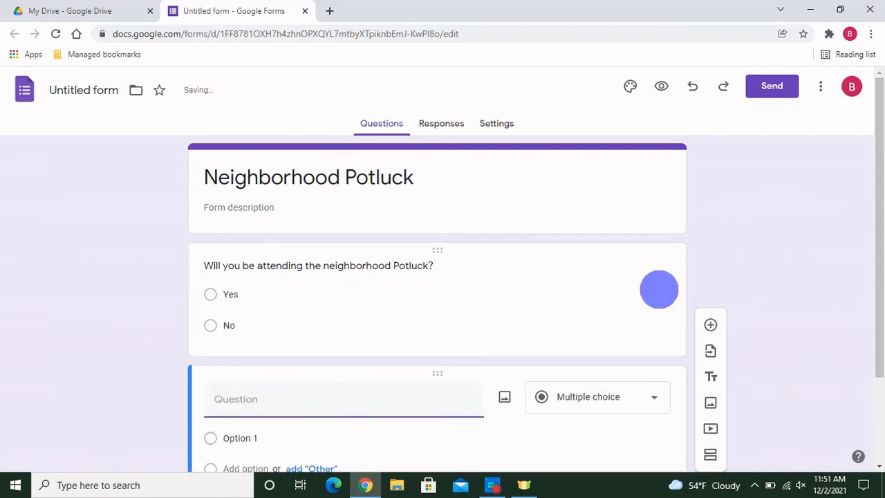
Step: Title the question 'What type of dish will you be bringing?' and make it Checkboxes
scroll(459, 356, down, 2)
text(What type of dish w)
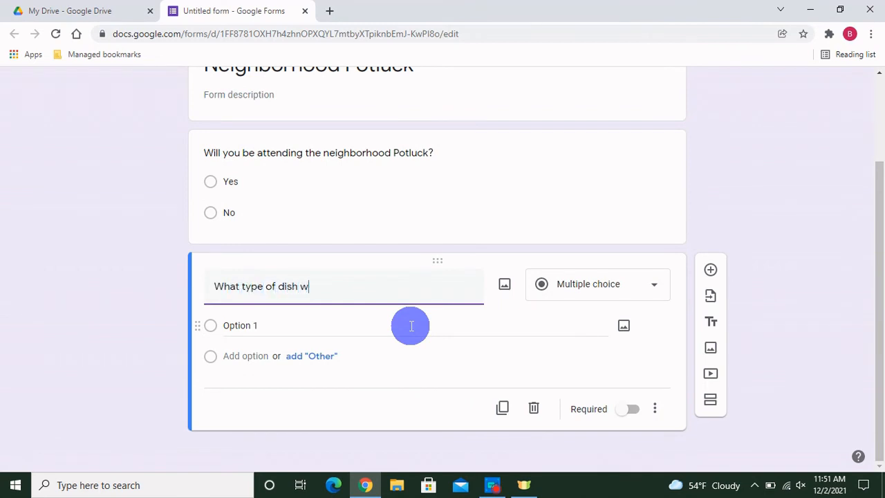
text(ill you be bringing?)
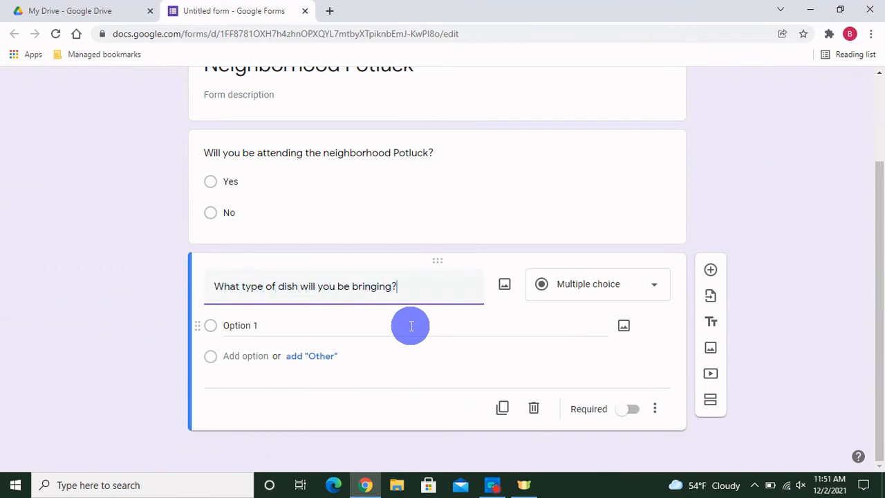
click(595, 298)
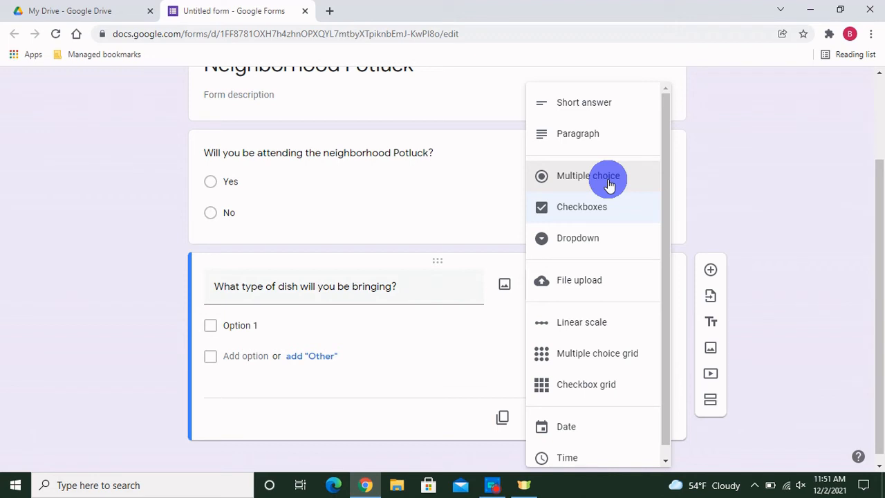
click(610, 207)
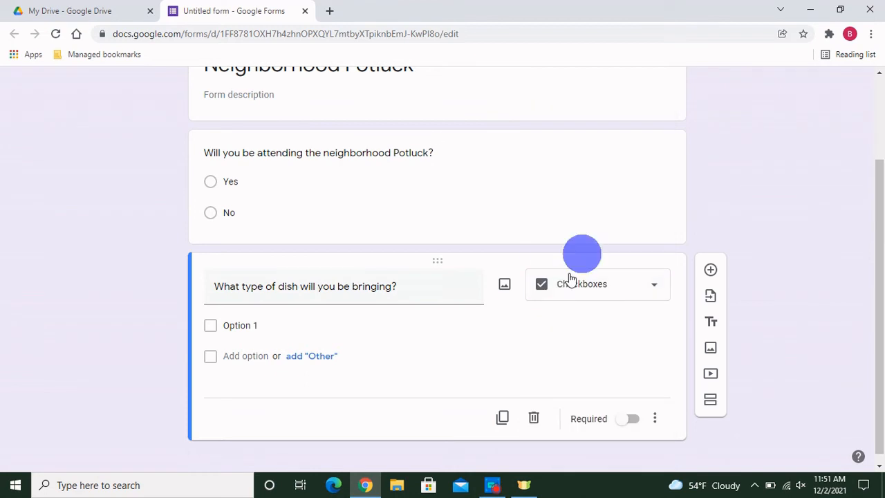
Step: Enter the choices Main Dish, Side Dish, Dessert and Drinks, then add a blank question
click(235, 325)
text(Main Dish)
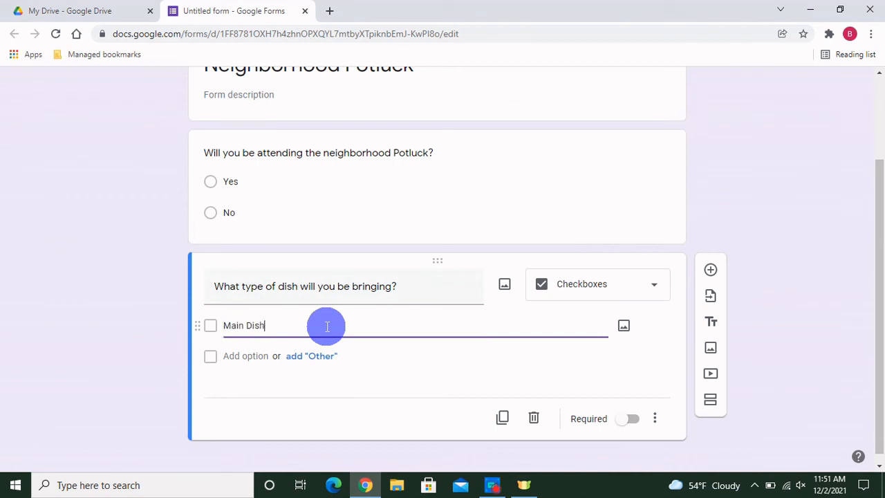
click(256, 354)
text(Side Dish)
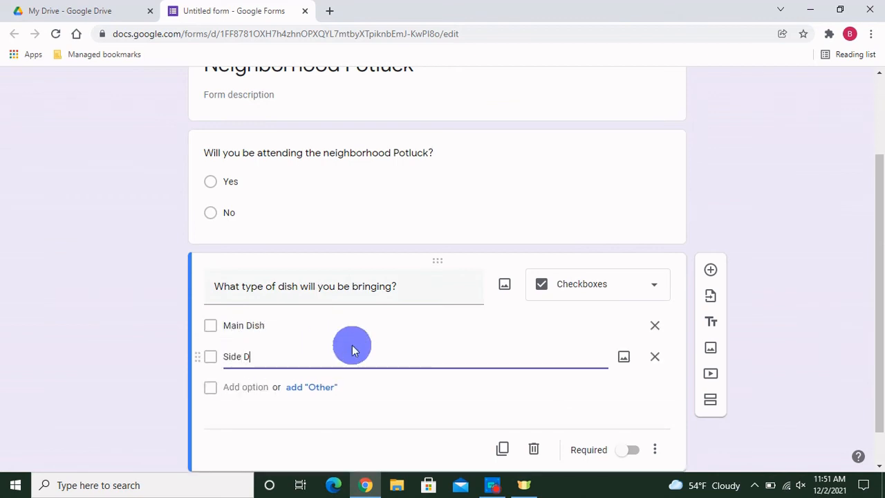
key(Return)
text(Dessert)
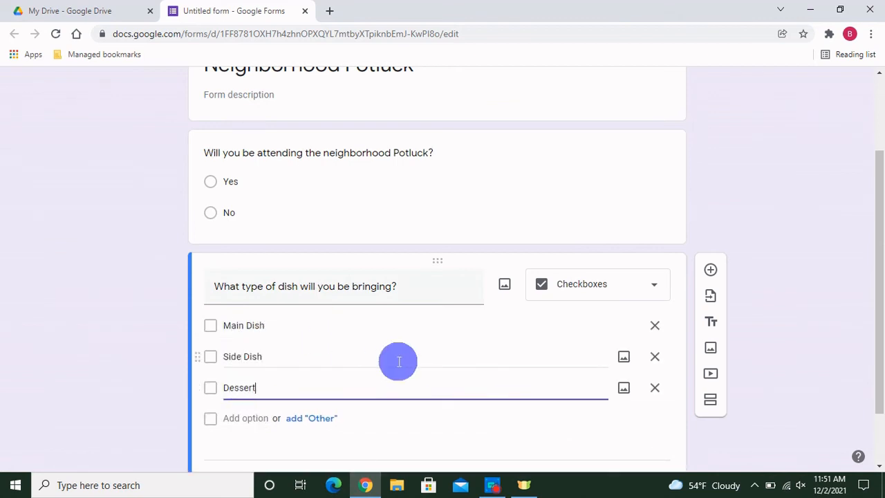
click(259, 417)
text(Drinks)
click(154, 364)
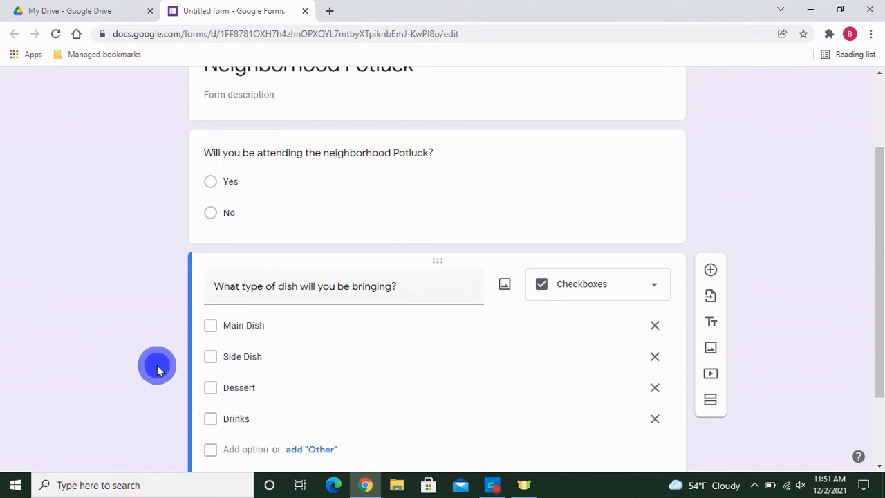
scroll(578, 368, down, 2)
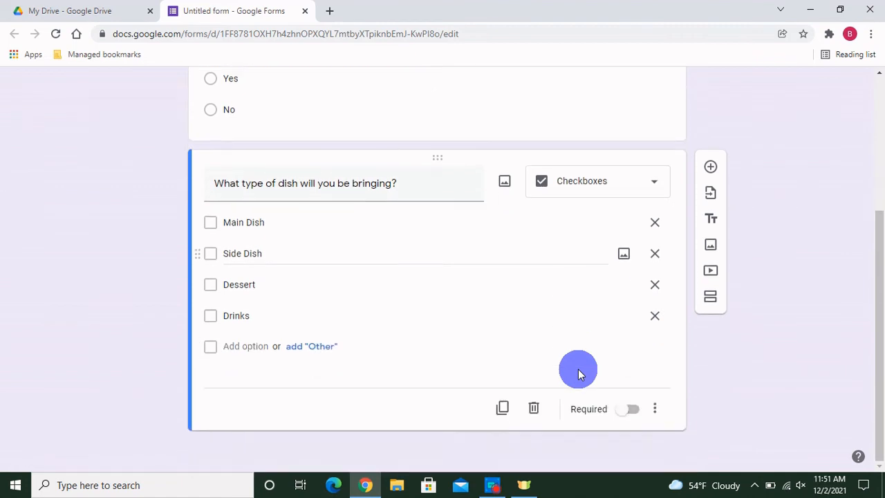
click(711, 168)
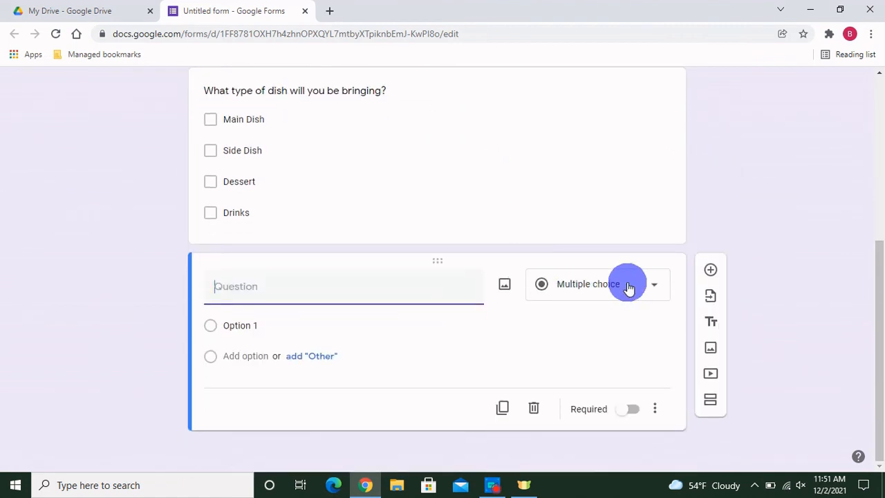
Step: Make the new question a short-answer question titled 'Name of Dish'
click(629, 287)
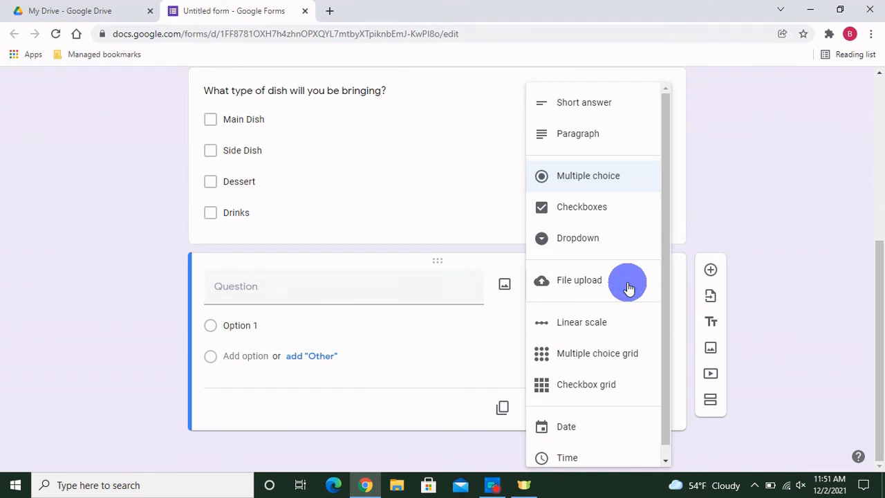
click(603, 102)
click(246, 313)
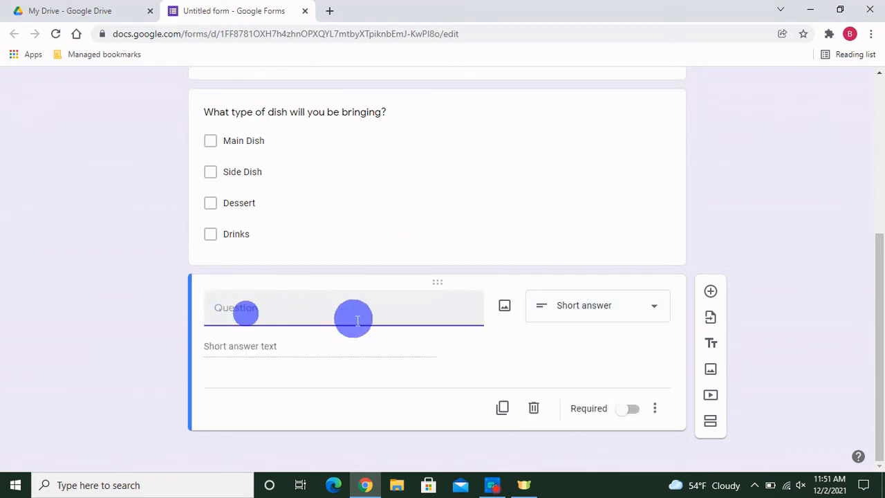
text(Name of Dish:)
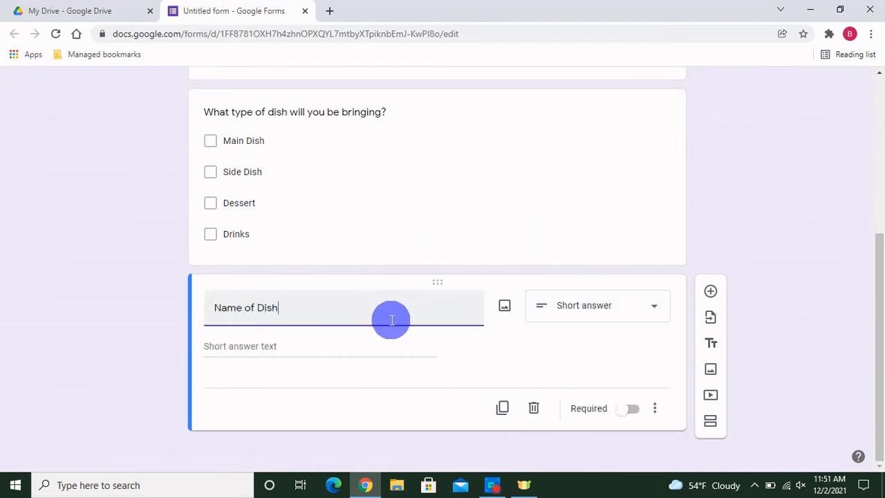
Step: Add a dropdown question titled 'first choice date'
click(712, 291)
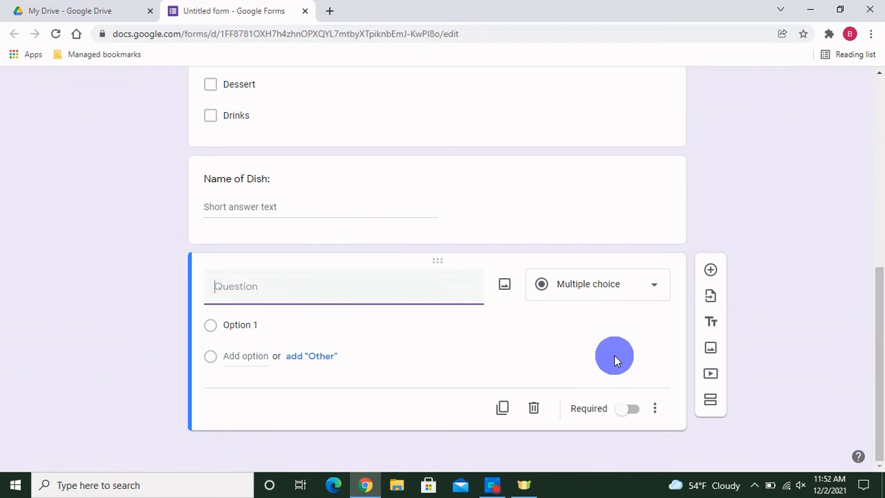
click(624, 288)
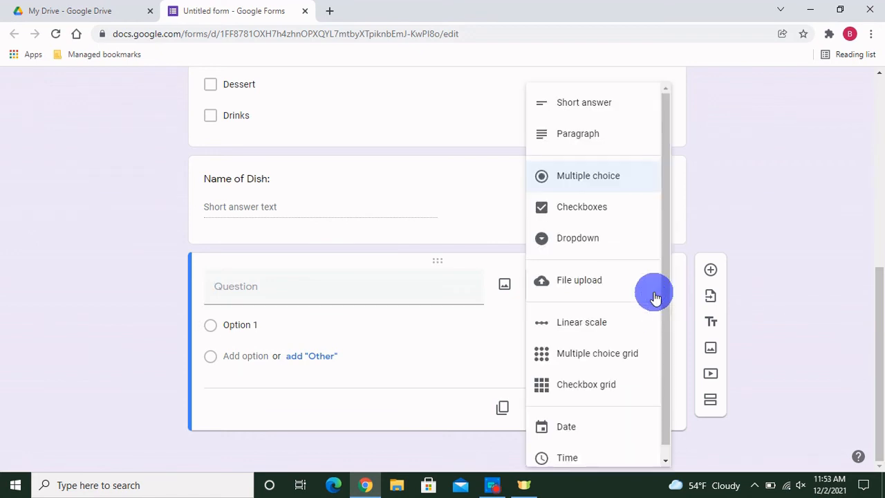
click(599, 247)
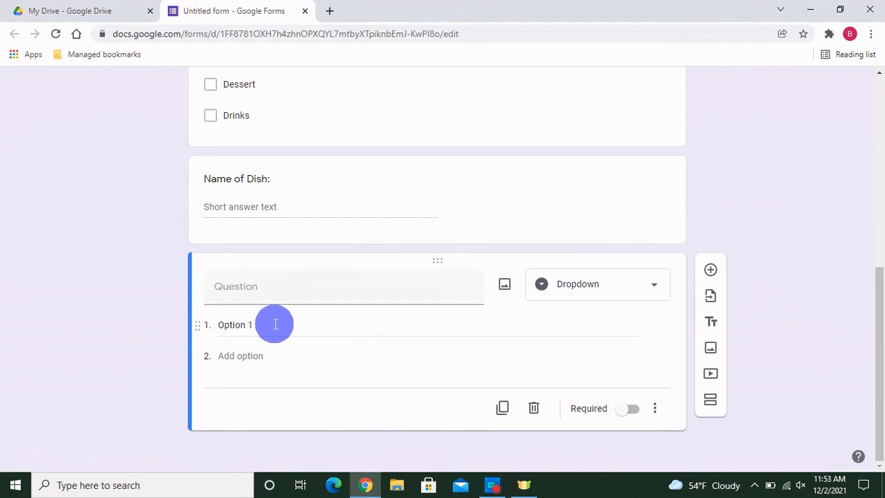
click(237, 291)
text(first choice date)
Step: Give the dropdown options July 13th at 1pm, July 13th at 3pm, July 21st at 1pm and July 21st at 3pm
click(257, 325)
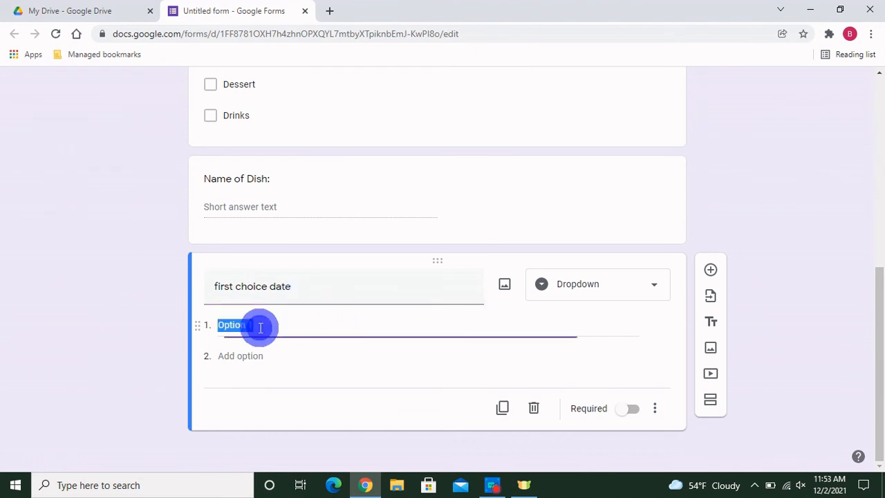
text(July 13t)
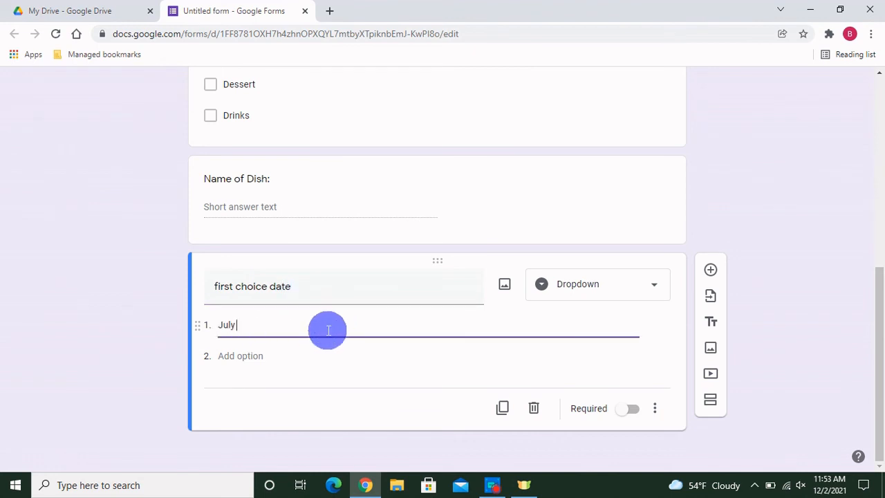
text(h at 1pm)
click(295, 356)
text(July 13th at 3pm)
click(260, 385)
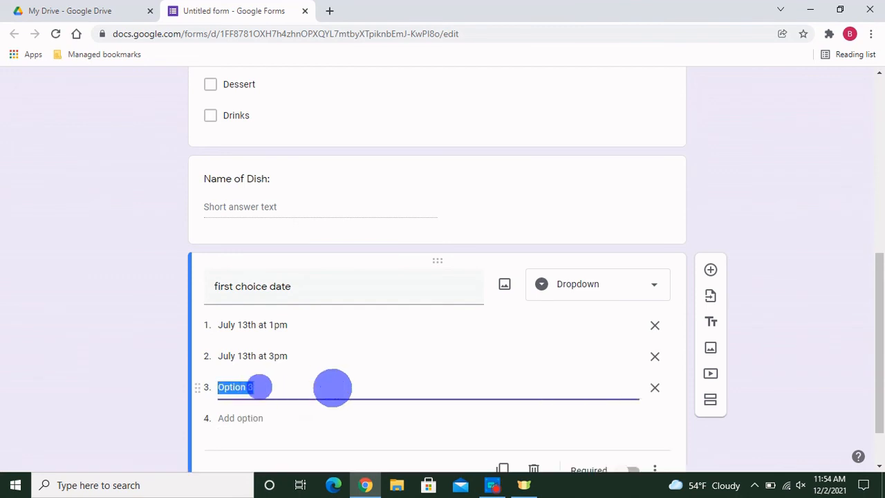
text(July 21st)
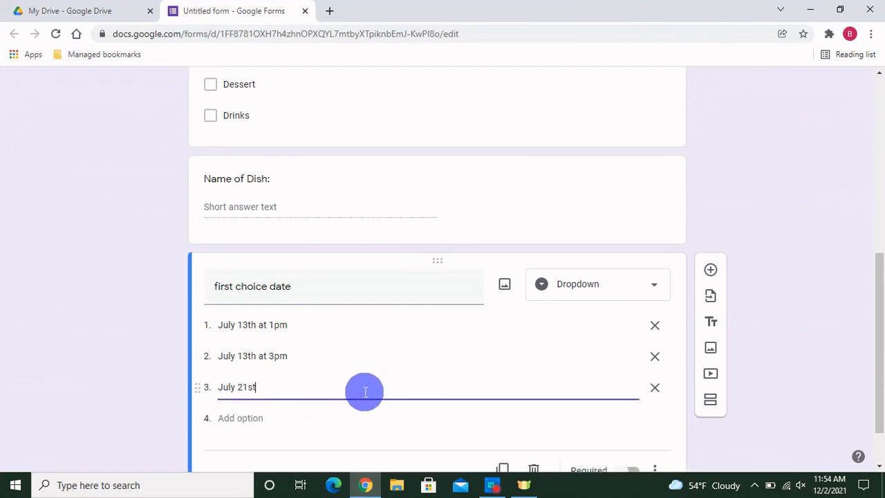
text( at 1pm)
click(267, 419)
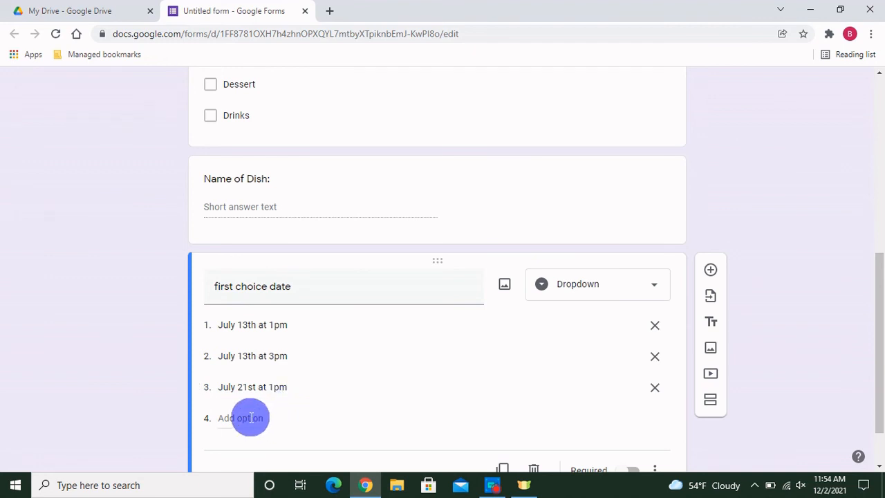
text(July 21st at 3pm)
click(146, 401)
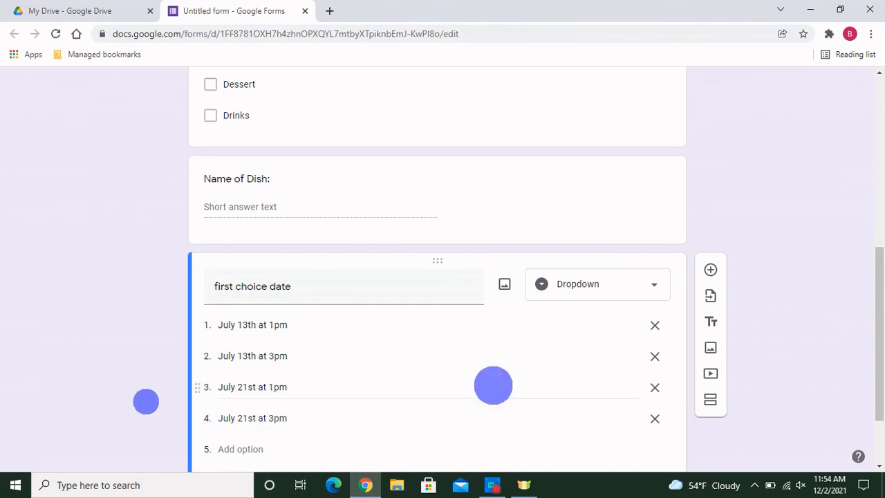
scroll(763, 355, down, 2)
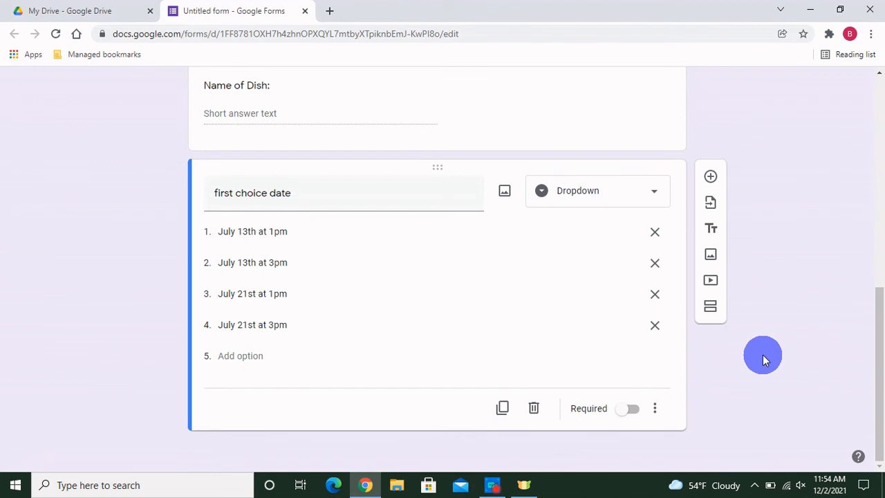
Step: Duplicate the first choice date question and retitle the copy 'second choice date'
click(504, 410)
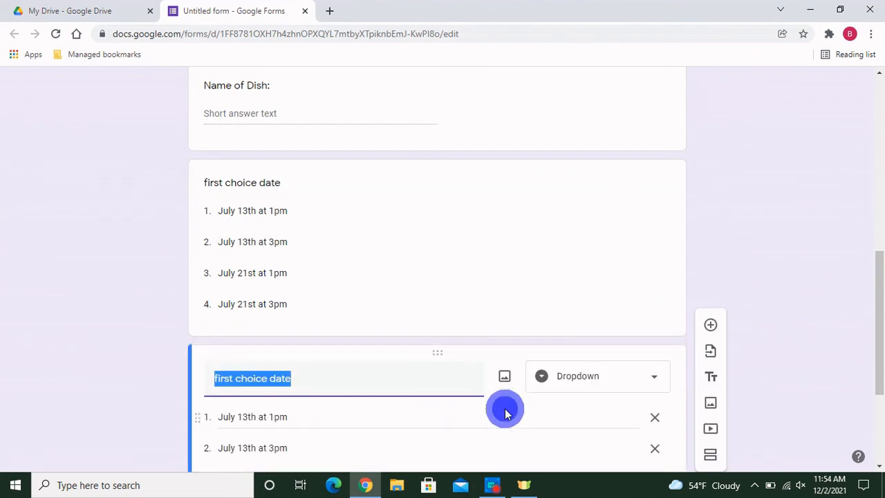
click(228, 378)
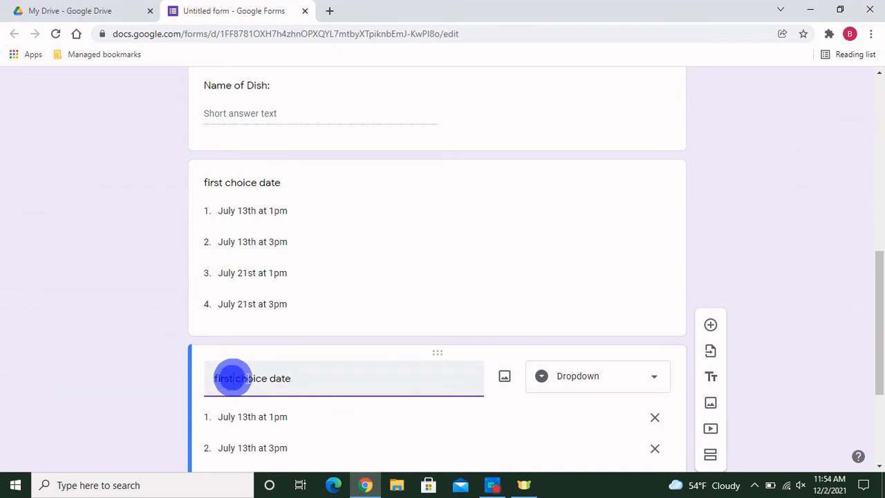
key(BackSpace)
key(BackSpace)
key(BackSpace)
key(BackSpace)
key(BackSpace)
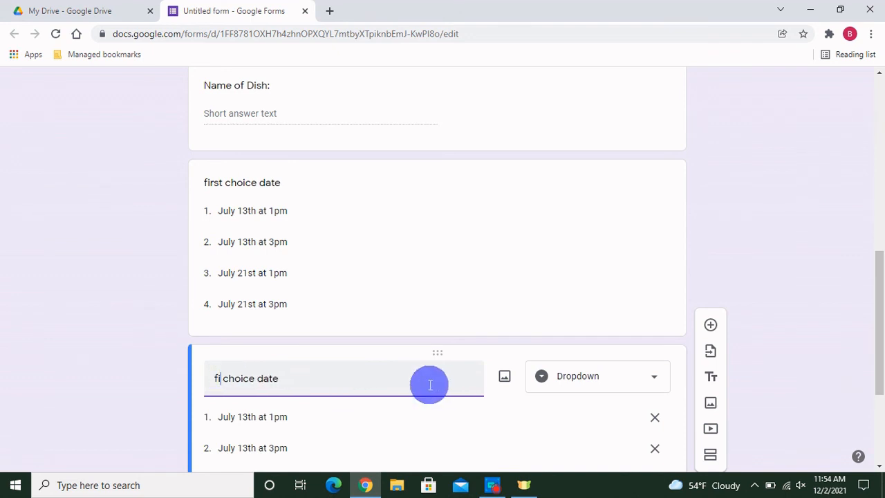
text(second)
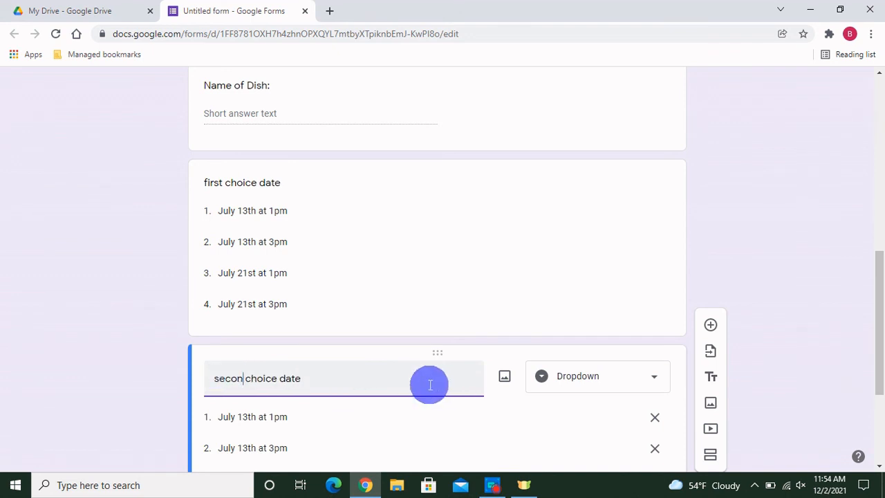
click(794, 369)
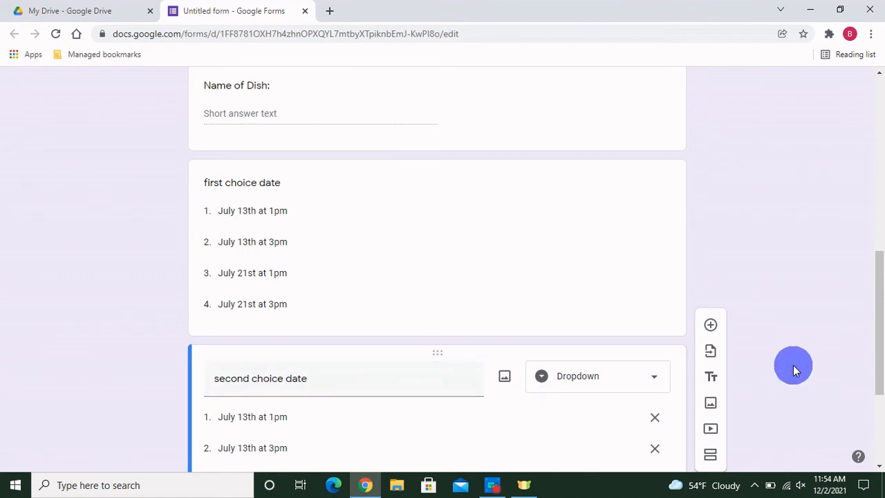
scroll(793, 365, down, 3)
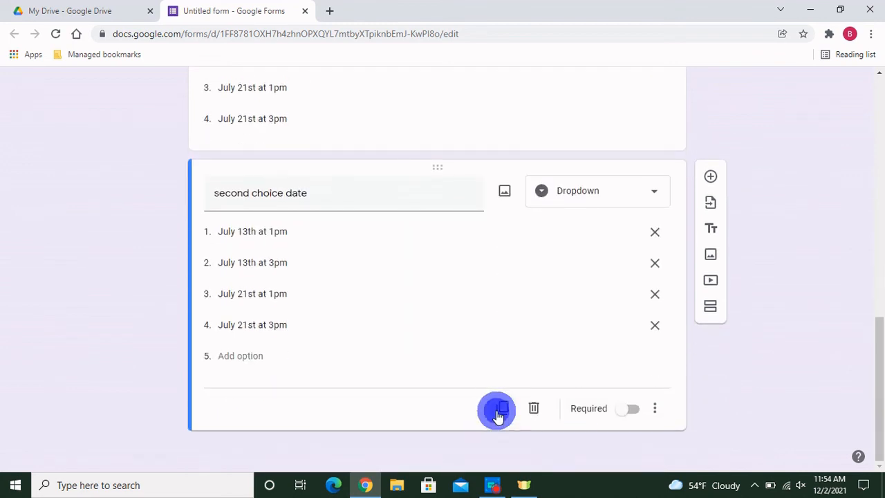
Step: Duplicate it as a 'third choice date' question, then delete that third copy
click(502, 408)
click(248, 382)
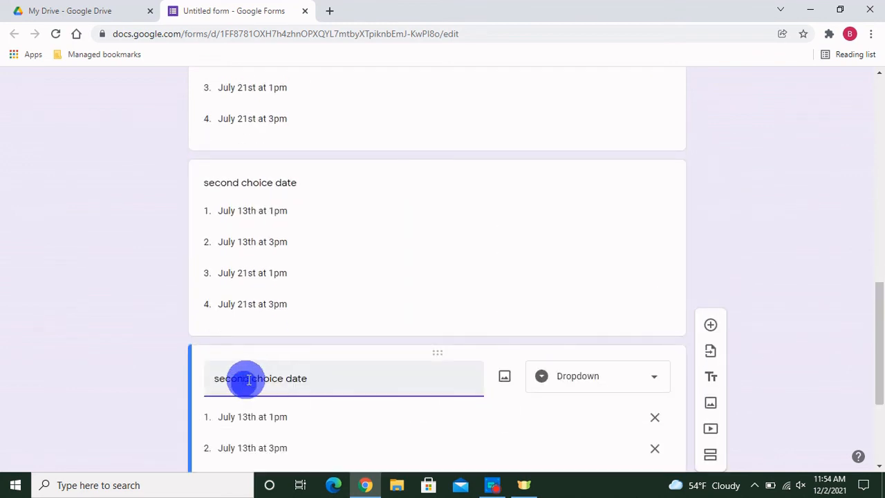
key(BackSpace)
key(BackSpace)
key(BackSpace)
key(BackSpace)
key(BackSpace)
key(BackSpace)
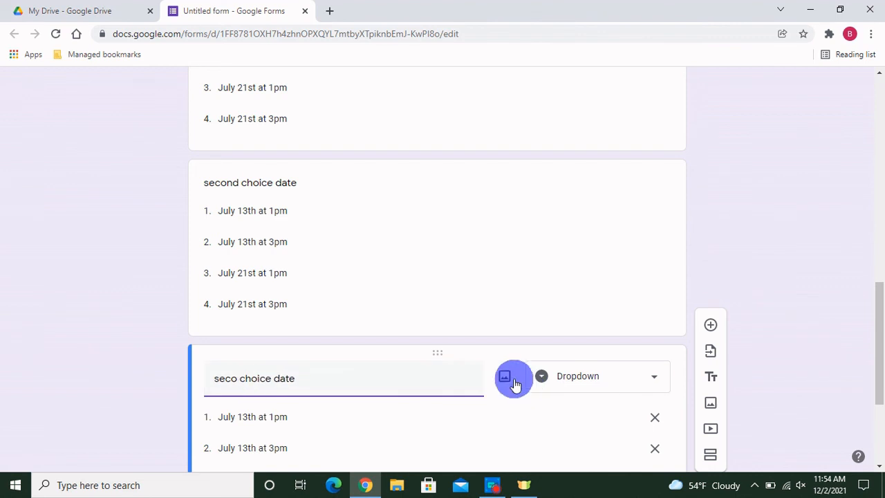
text(third)
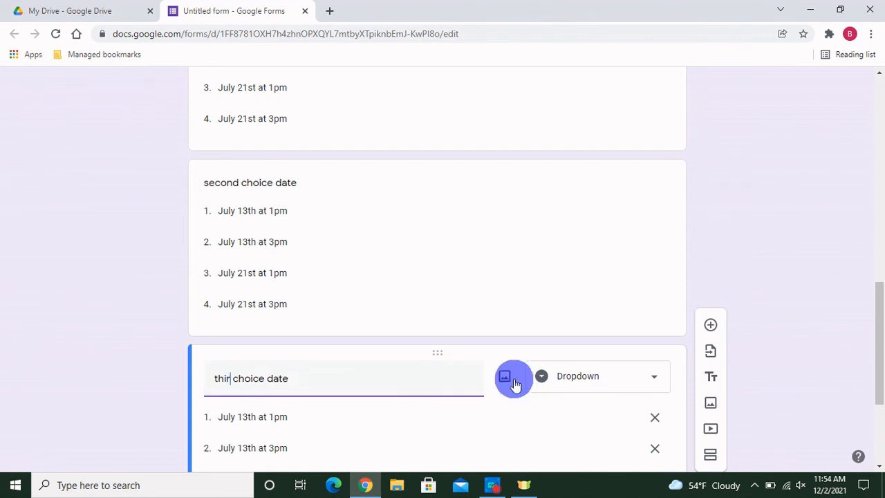
click(769, 350)
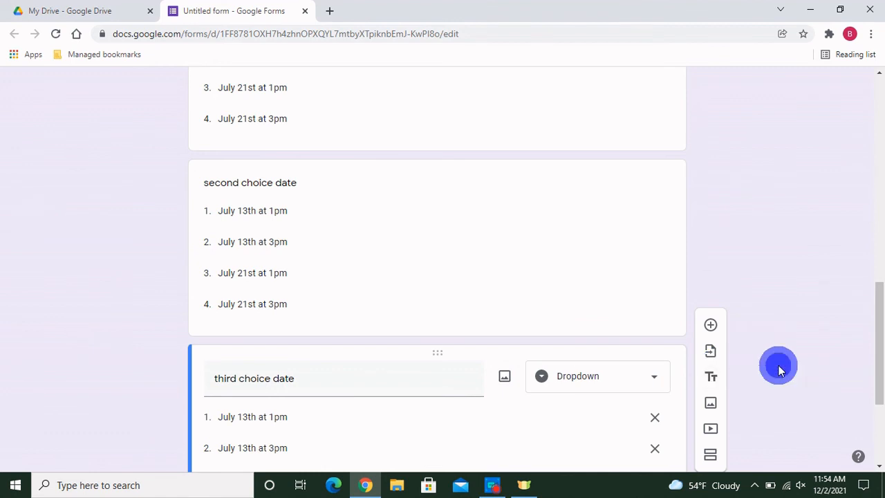
scroll(778, 370, down, 3)
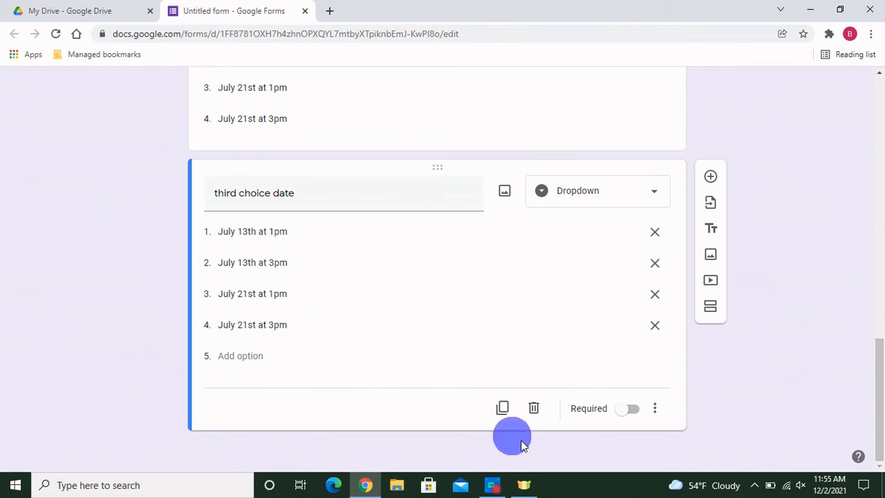
click(534, 408)
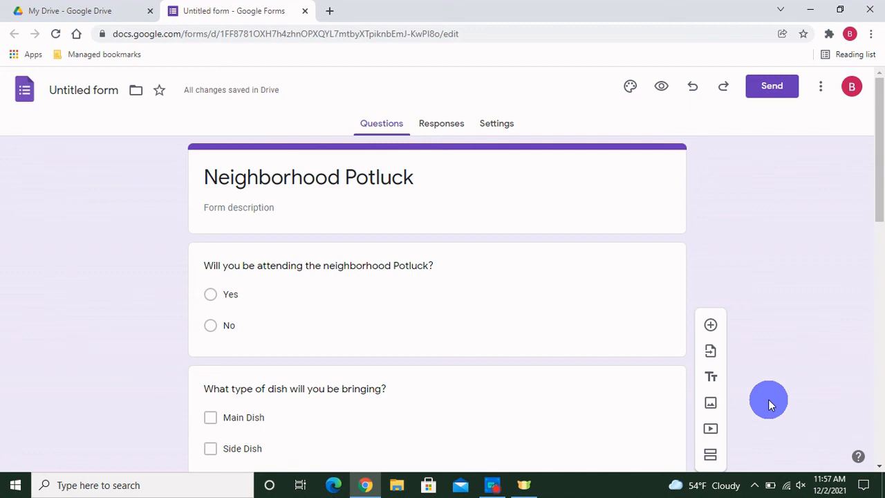
Step: Check the form's shareable link, then email the form to the recipient's address
click(772, 94)
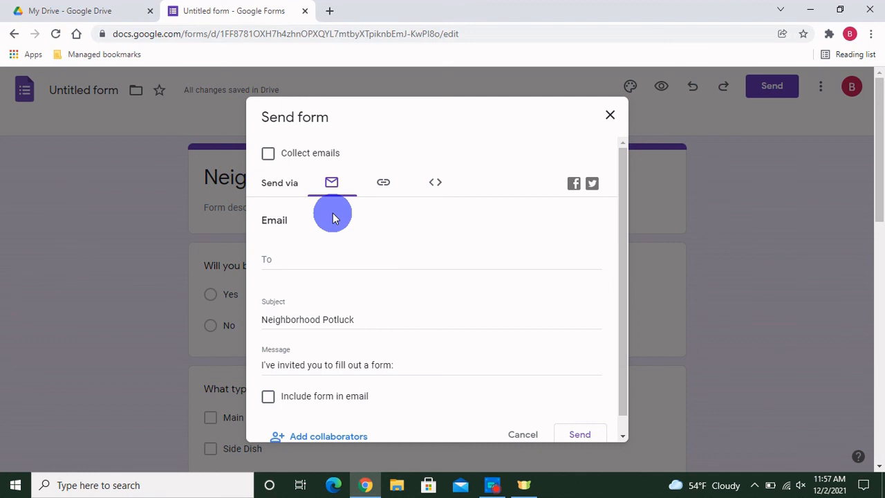
click(385, 199)
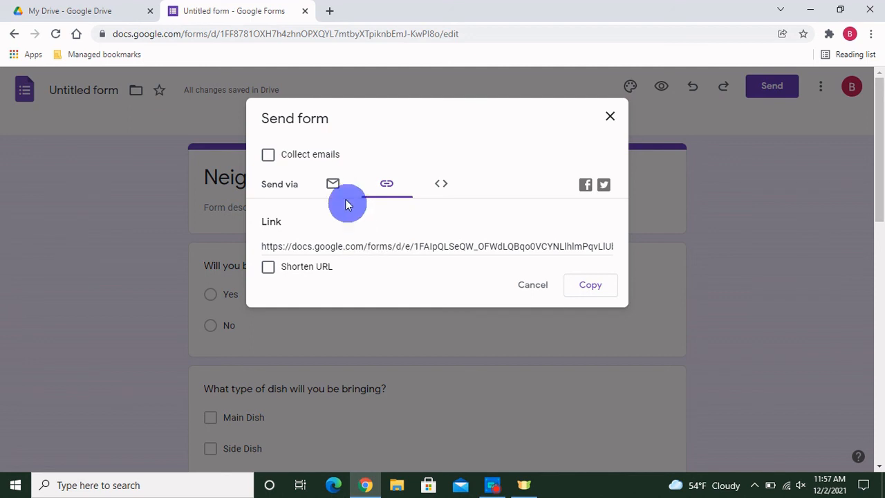
click(333, 185)
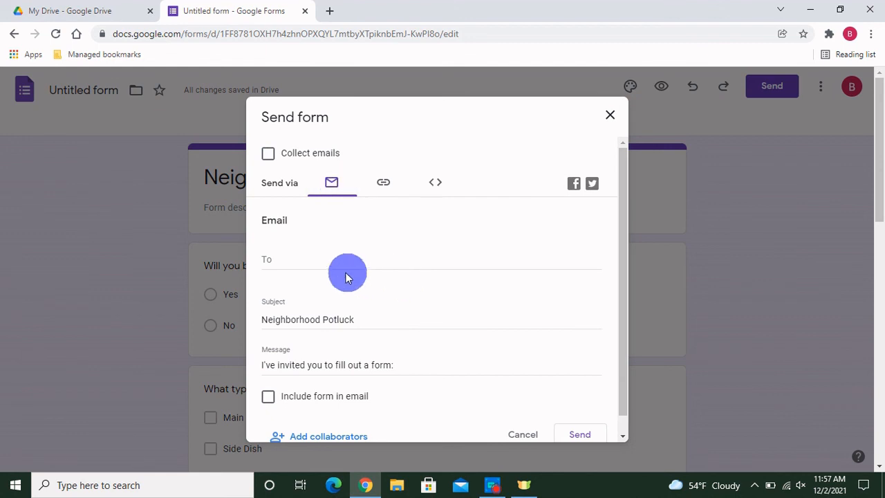
click(307, 261)
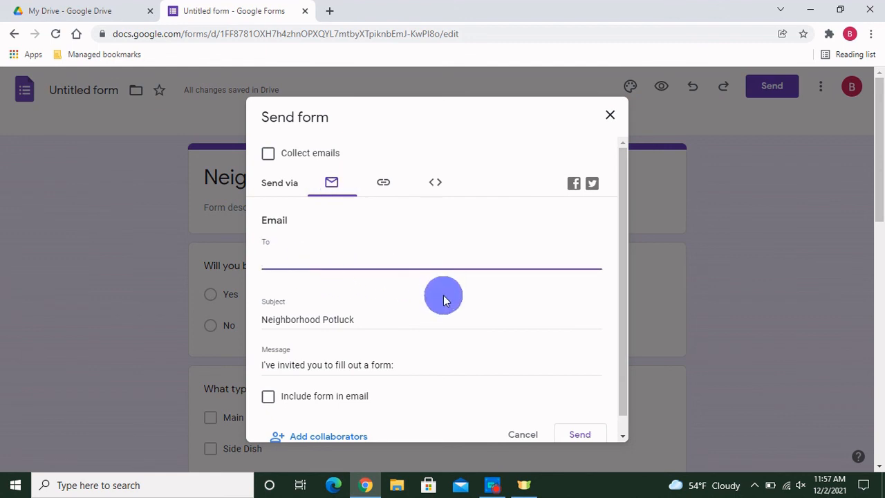
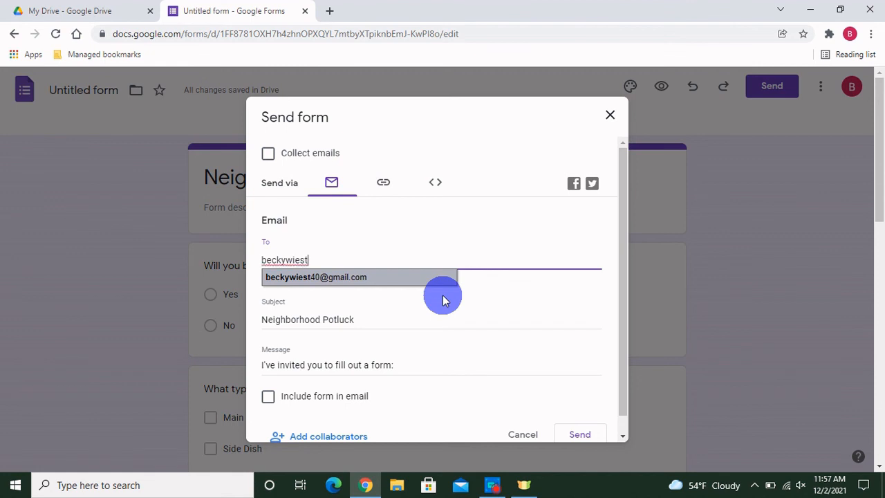
click(397, 276)
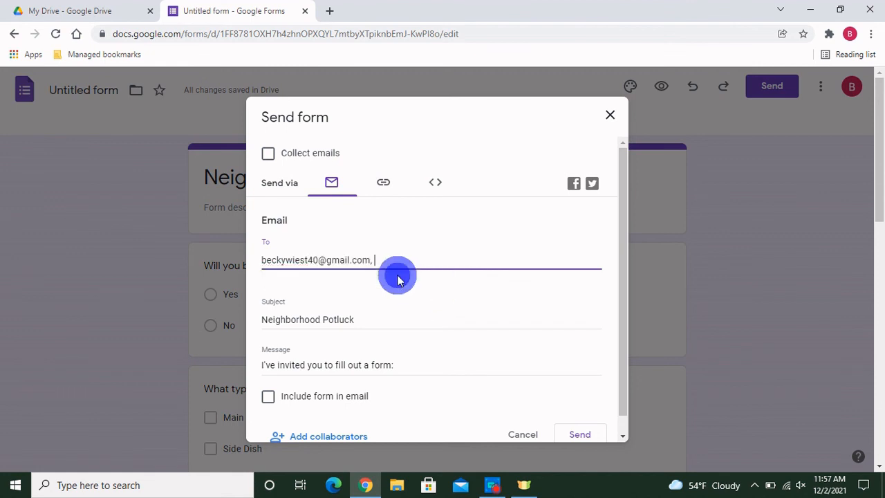
scroll(493, 315, down, 1)
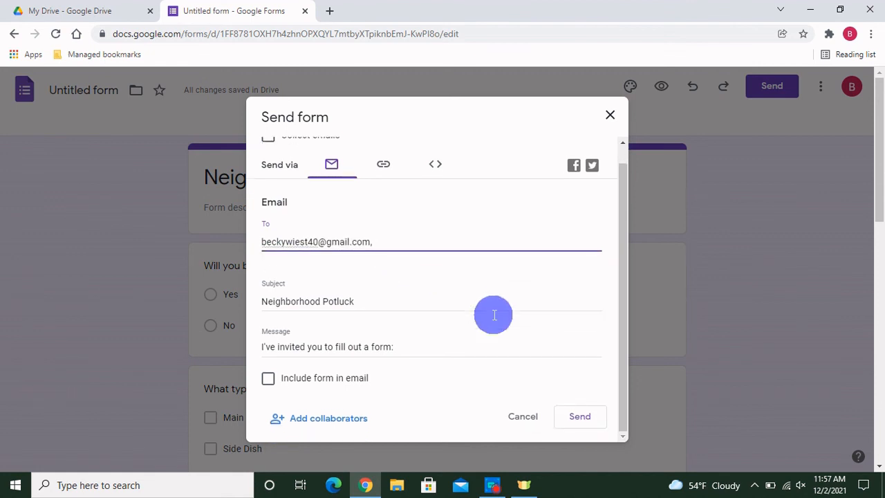
click(579, 420)
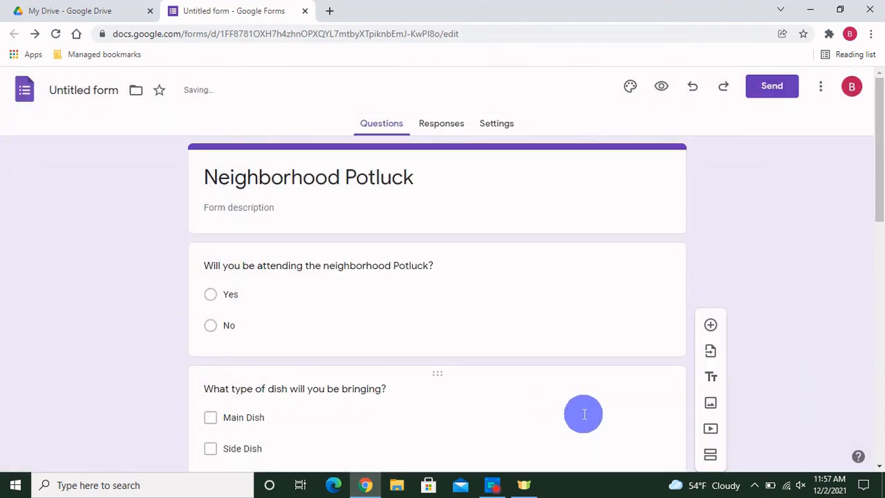
Step: Open Gmail in a new tab, open the newest Neighborhood Potluck invitation and launch its form
click(328, 12)
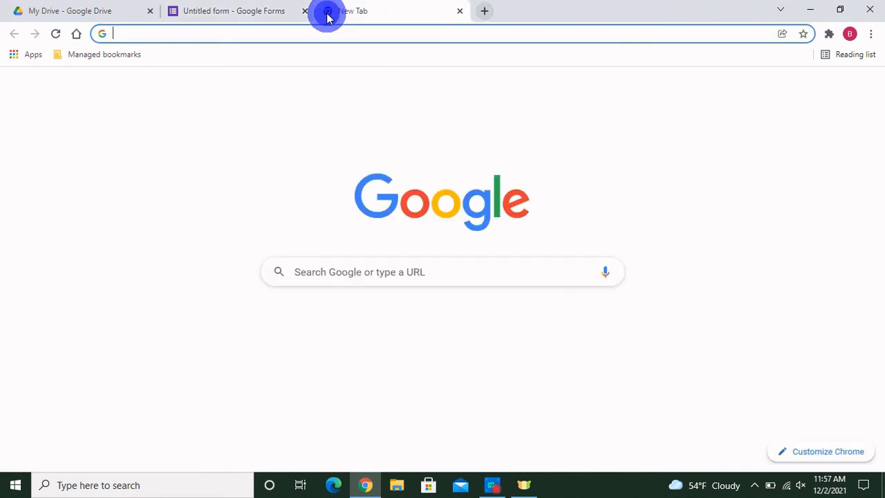
click(771, 93)
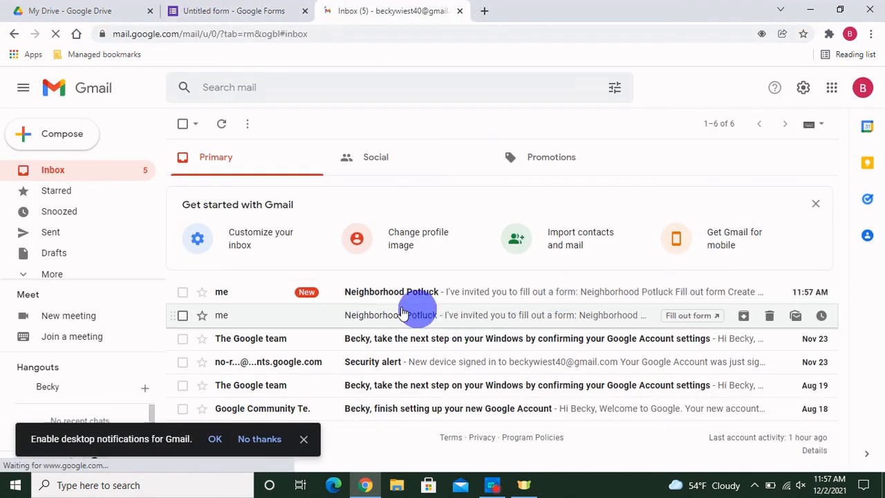
click(395, 292)
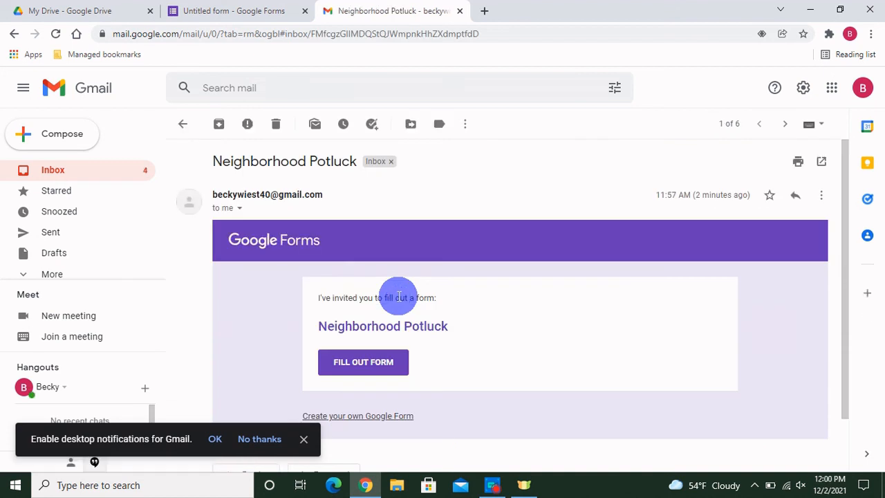
scroll(399, 295, down, 2)
click(361, 302)
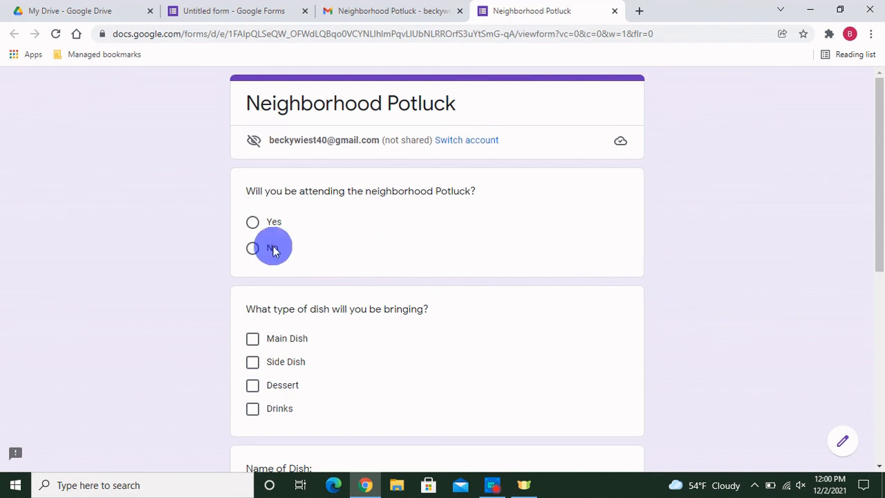
Step: Answer Yes to attending, tick Side Dish and Drinks, and enter 'mac and cheese, soda'
click(251, 225)
scroll(372, 251, down, 2)
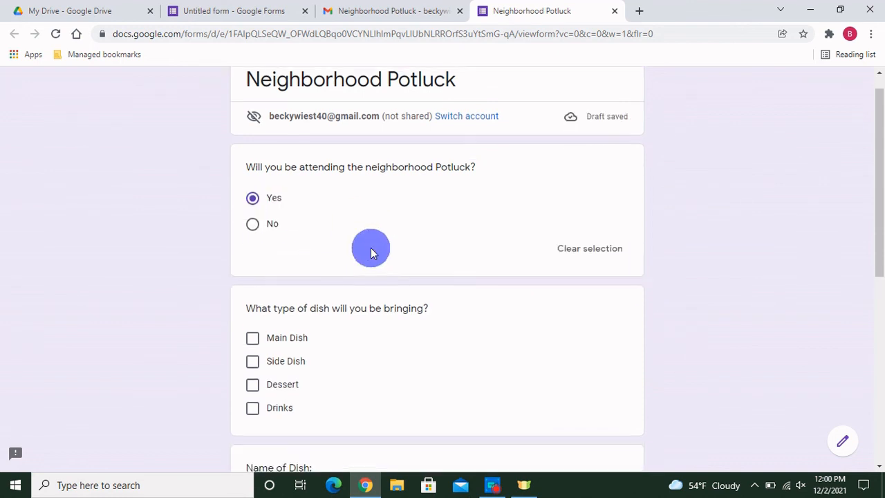
click(263, 257)
click(251, 302)
scroll(405, 302, down, 2)
click(253, 270)
text(mac and )
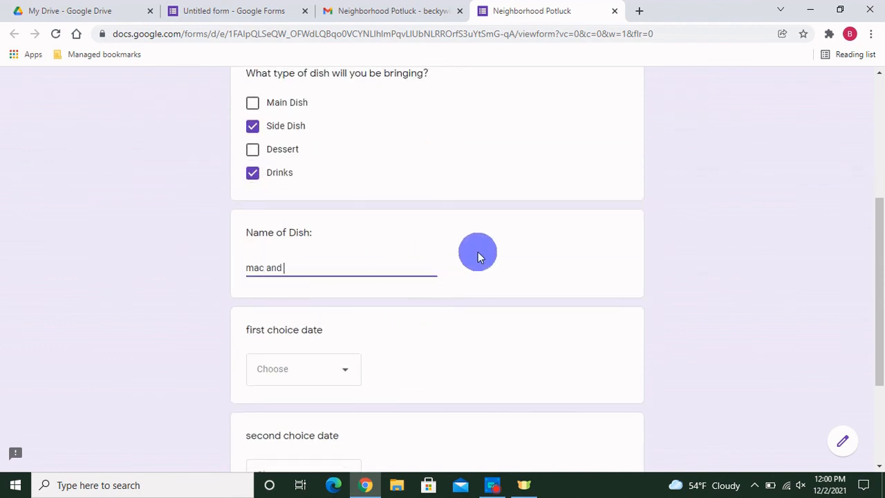
text(cheese, soda)
Step: Pick July 13th at 1pm and July 13th at 3pm as date choices, then submit
scroll(478, 252, down, 2)
click(317, 250)
click(316, 282)
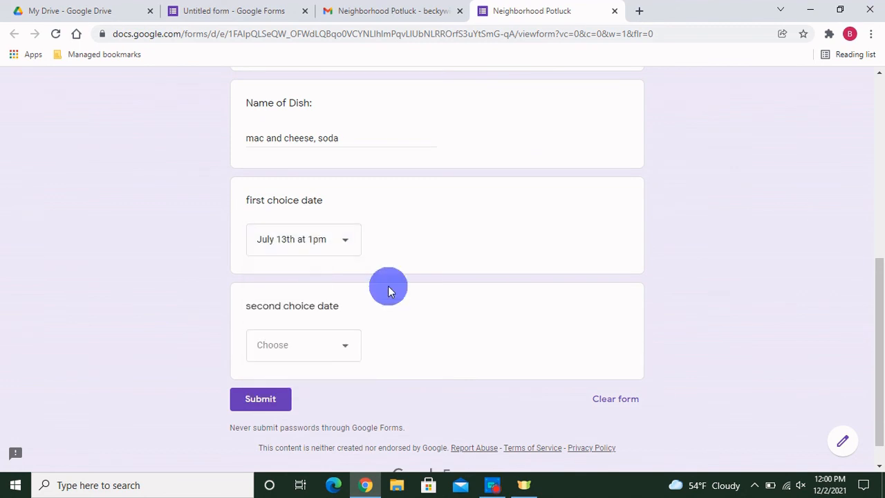
scroll(390, 289, down, 1)
click(350, 312)
click(338, 377)
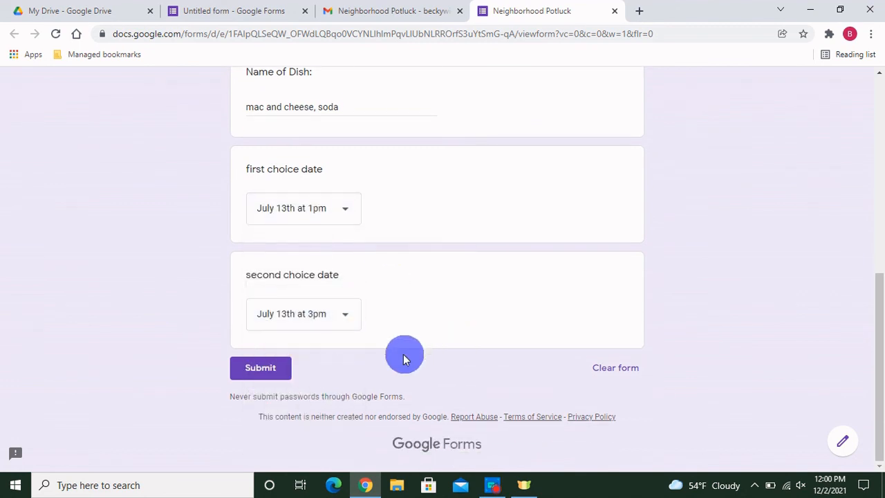
click(282, 367)
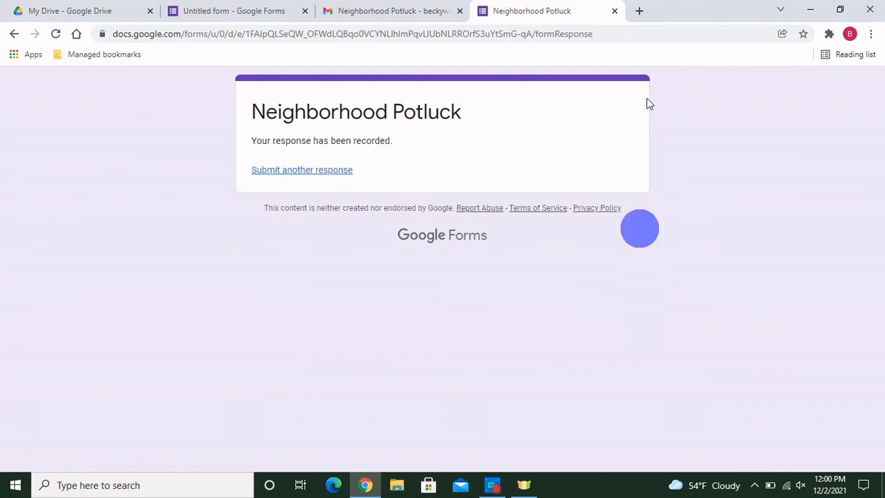
Step: Open the form editor's Responses tab and scroll through the attendance, dish and date charts
click(249, 19)
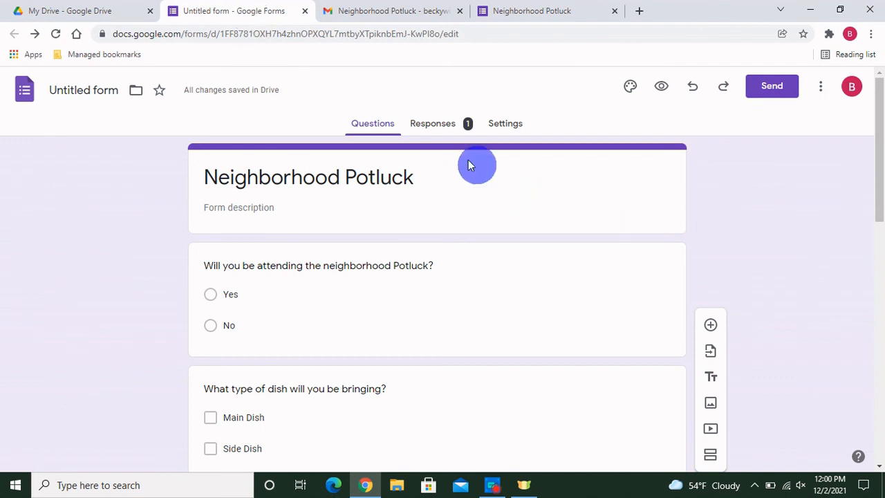
click(435, 126)
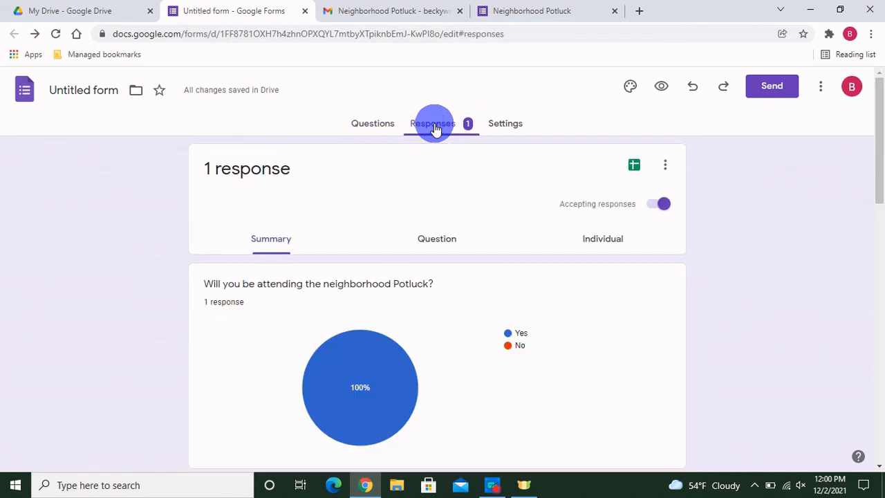
scroll(585, 329, down, 1)
scroll(585, 329, down, 1)
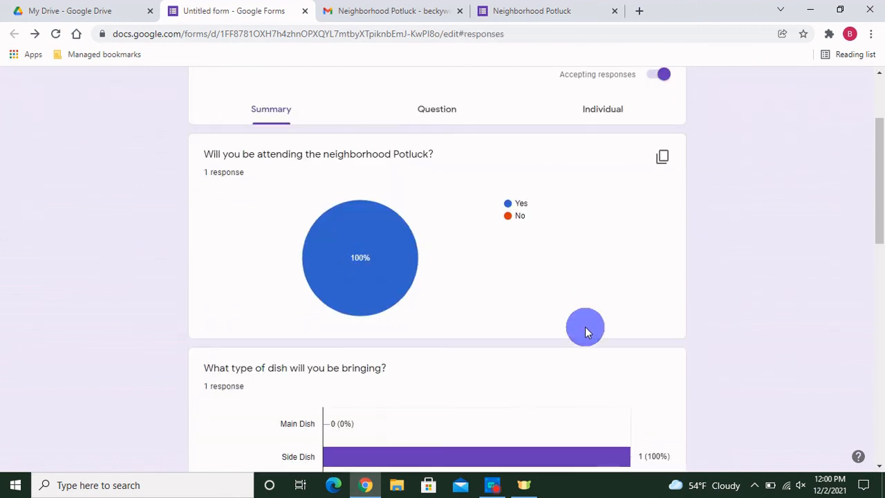
scroll(552, 280, down, 3)
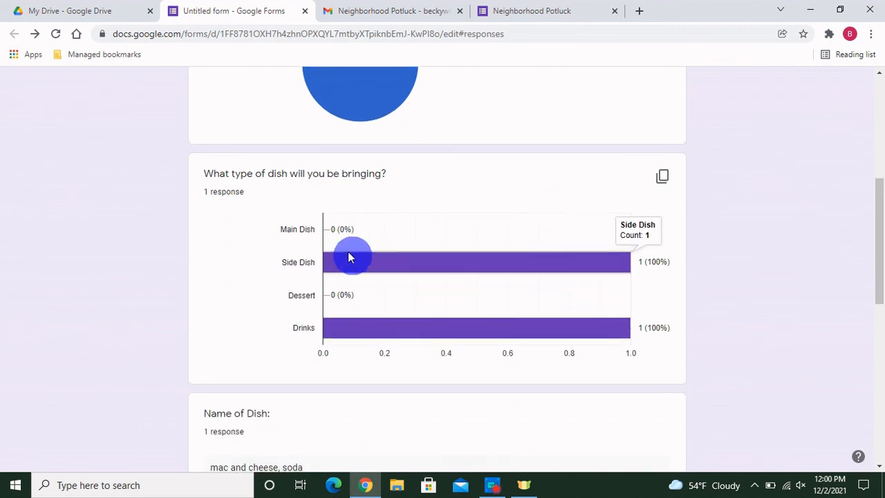
scroll(455, 307, down, 3)
scroll(455, 307, down, 1)
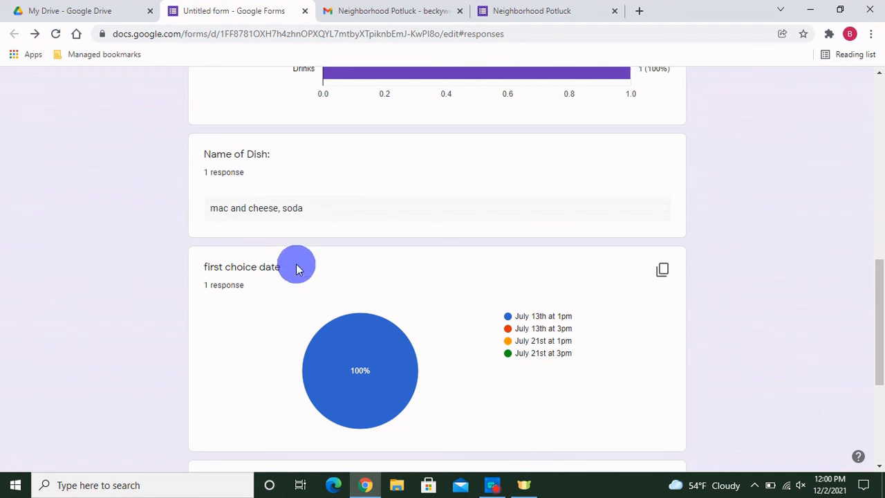
scroll(530, 311, down, 2)
scroll(529, 308, down, 2)
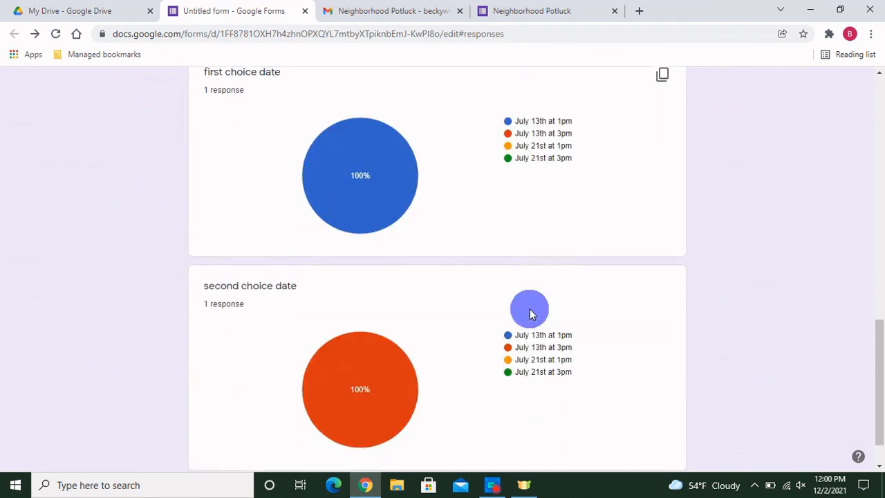